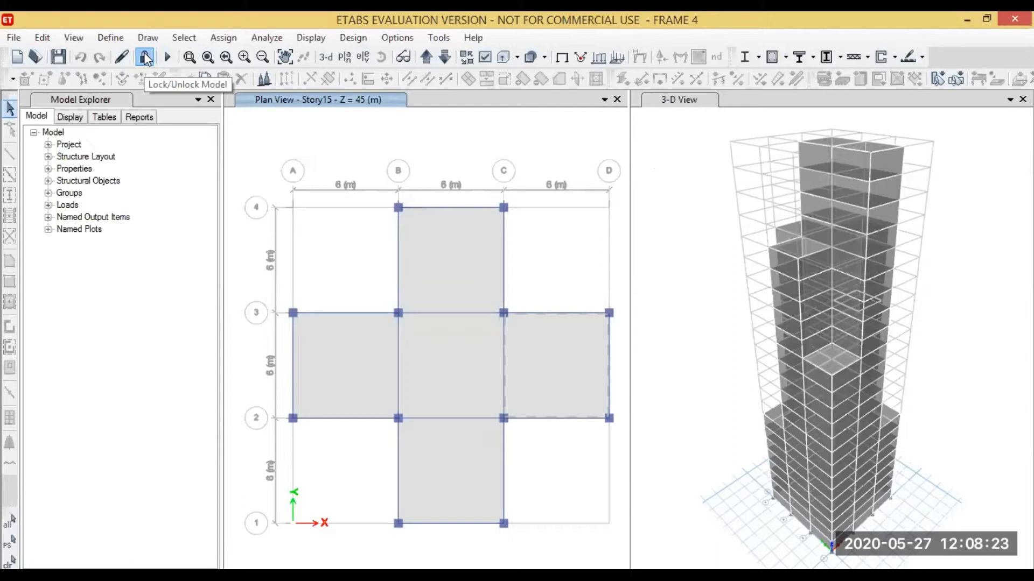
Unlock the model and open the load pattern definitions
{"action": "left_click", "coordinate": [145, 58]}
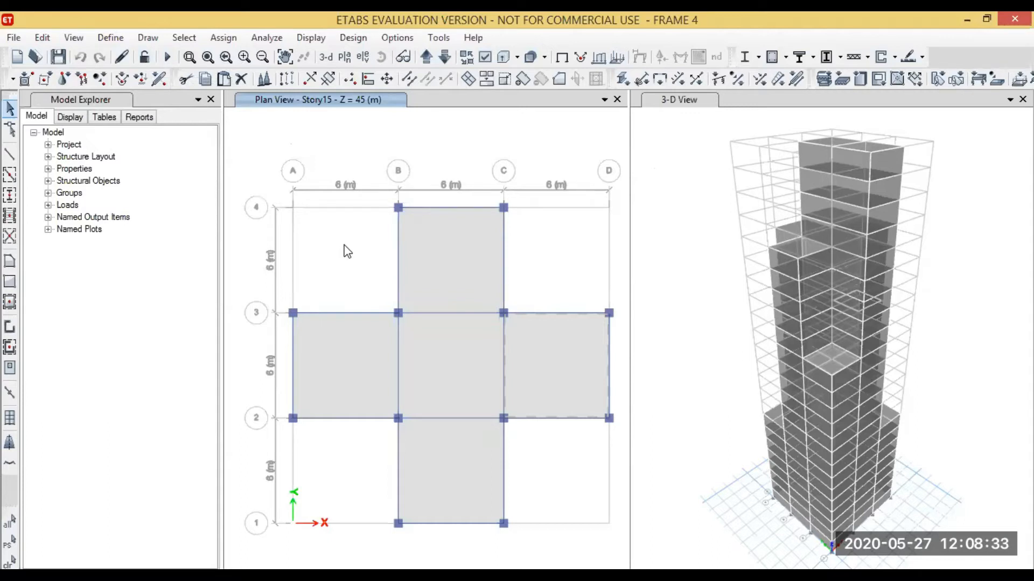
{"action": "left_click", "coordinate": [114, 39]}
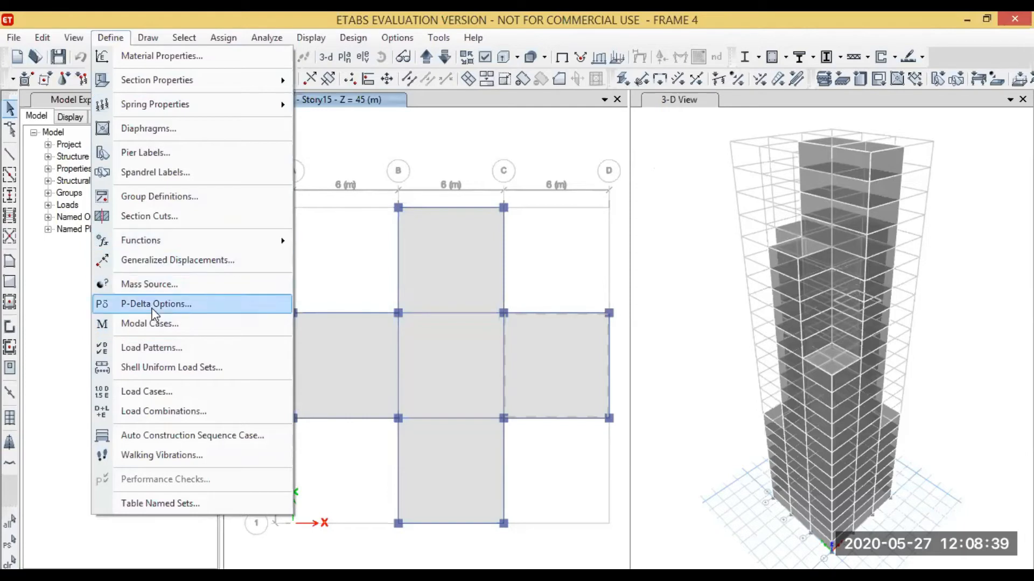
{"action": "left_click", "coordinate": [152, 347]}
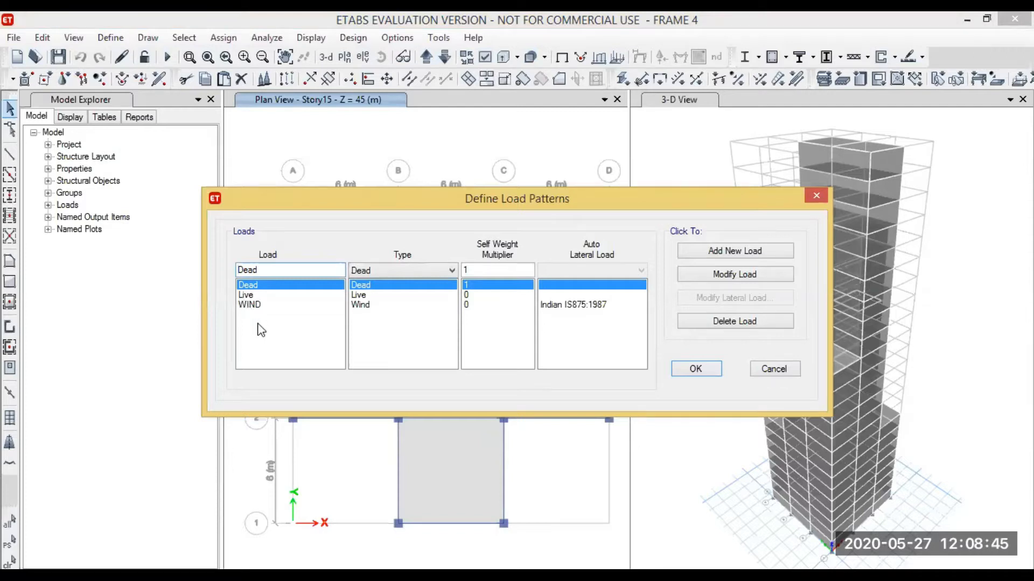
Add a load pattern named SEISMIC of type Seismic with IS 1893:2016 as the auto lateral load
{"action": "left_click", "coordinate": [283, 271]}
{"action": "key", "text": "BackSpace"}
{"action": "key", "text": "BackSpace"}
{"action": "key", "text": "BackSpace"}
{"action": "key", "text": "BackSpace"}
{"action": "type", "text": "SEISMIC"}
{"action": "left_click", "coordinate": [413, 276]}
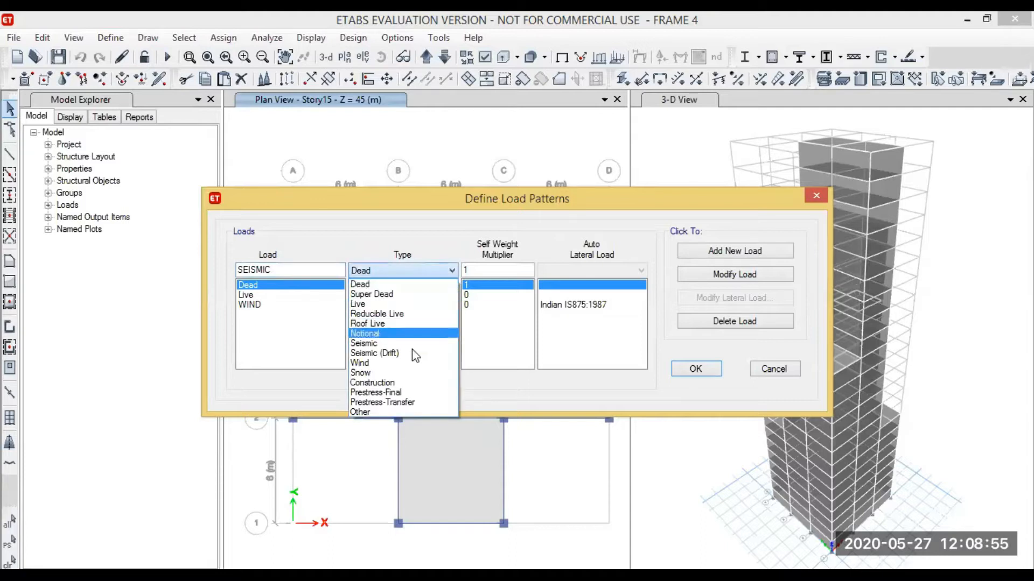
{"action": "left_click", "coordinate": [399, 343]}
{"action": "left_click", "coordinate": [590, 269]}
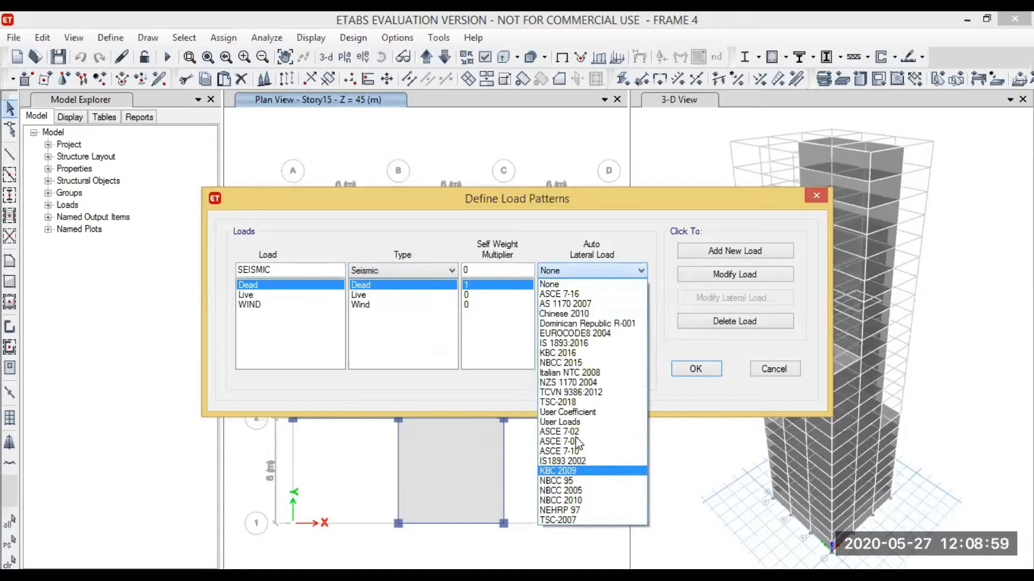
{"action": "left_click", "coordinate": [586, 342]}
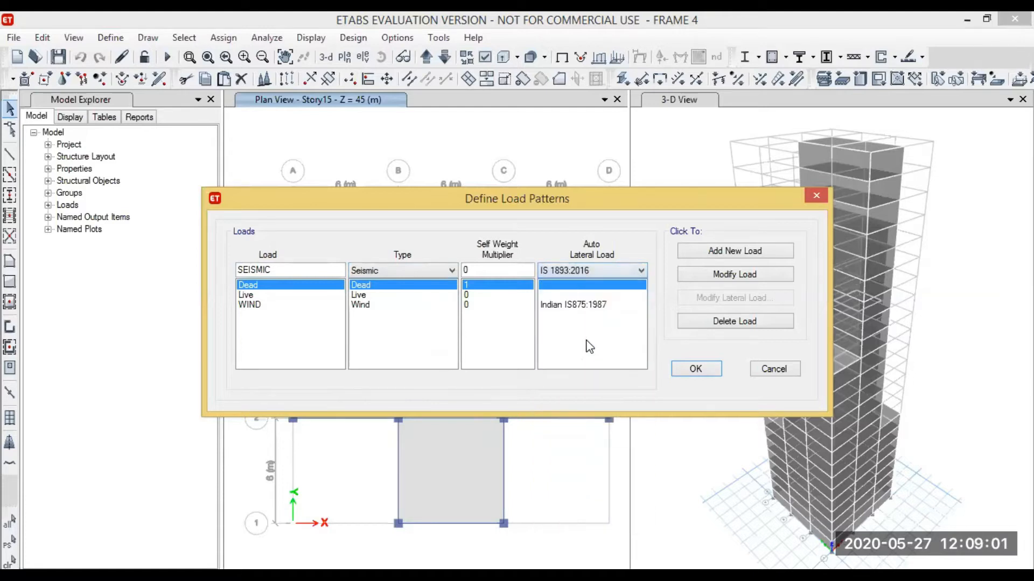
{"action": "left_click", "coordinate": [747, 255]}
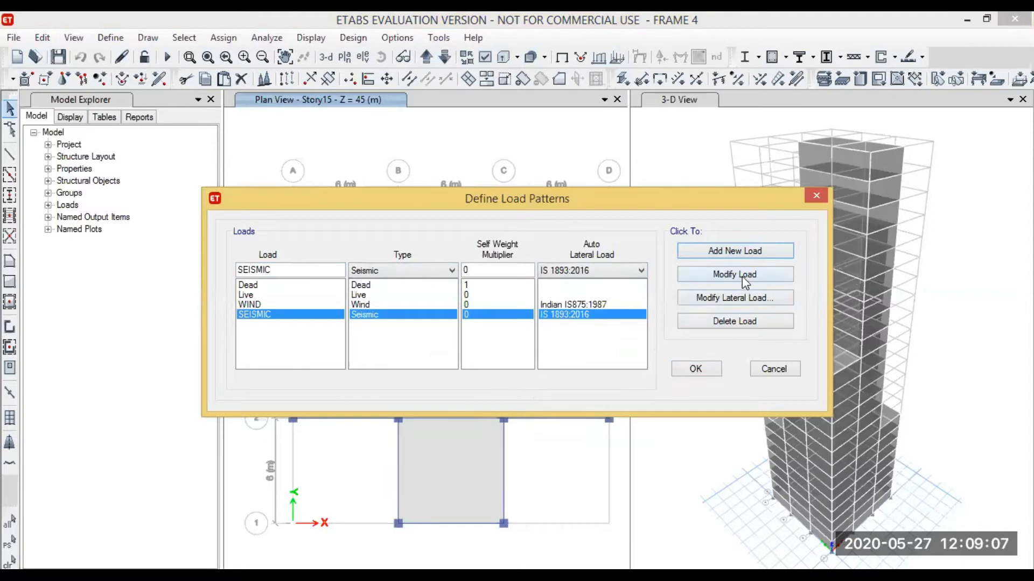
Exclude the positive and negative eccentricity cases in X and Y from the SEISMIC pattern's lateral load
{"action": "left_click", "coordinate": [718, 300]}
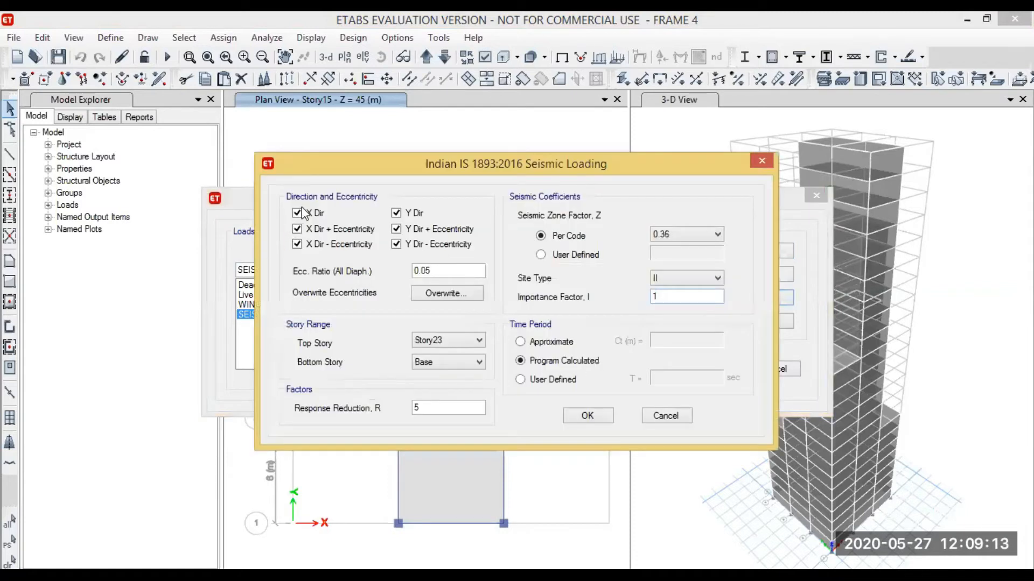
{"action": "left_click", "coordinate": [297, 229]}
{"action": "left_click", "coordinate": [297, 244]}
{"action": "left_click", "coordinate": [395, 229]}
{"action": "left_click", "coordinate": [394, 244]}
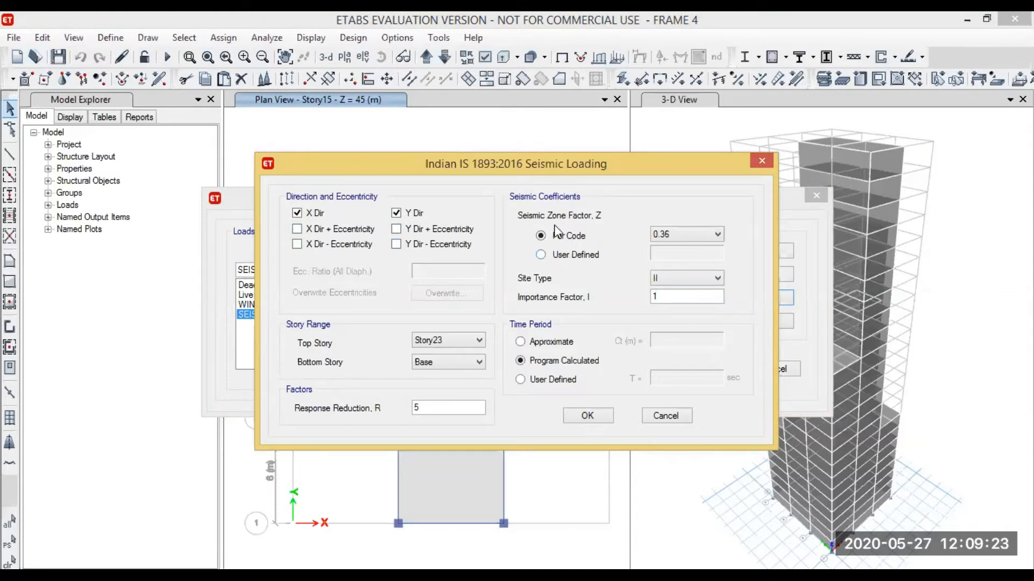
Set the per-code seismic zone factor to 0.1 and the response reduction R to 3, and accept the load patterns
{"action": "left_click", "coordinate": [665, 234]}
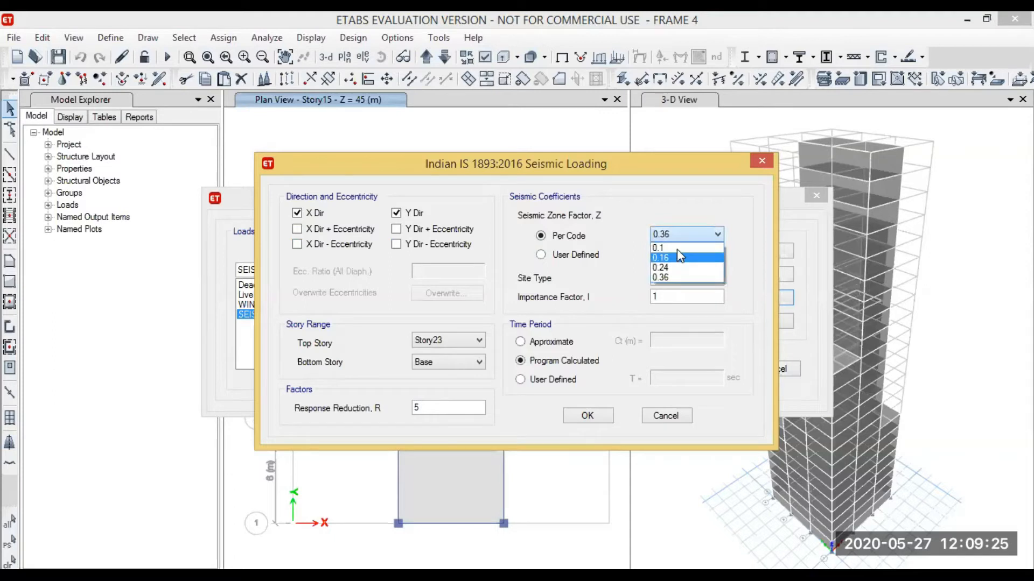
{"action": "left_click", "coordinate": [658, 248]}
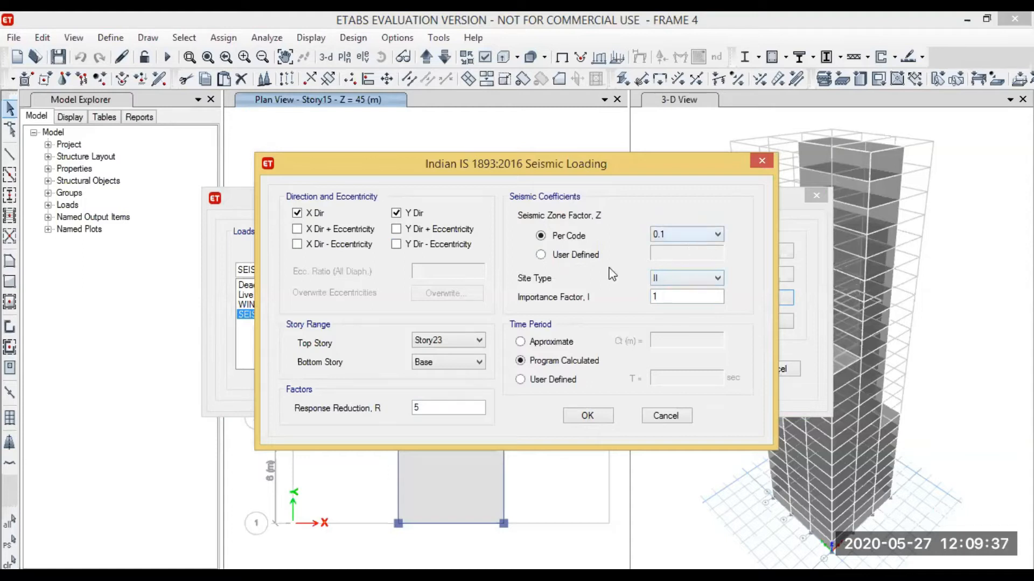
{"action": "left_click", "coordinate": [677, 277]}
{"action": "left_click", "coordinate": [677, 277]}
{"action": "left_click", "coordinate": [435, 408]}
{"action": "key", "text": "BackSpace"}
{"action": "left_click", "coordinate": [585, 414]}
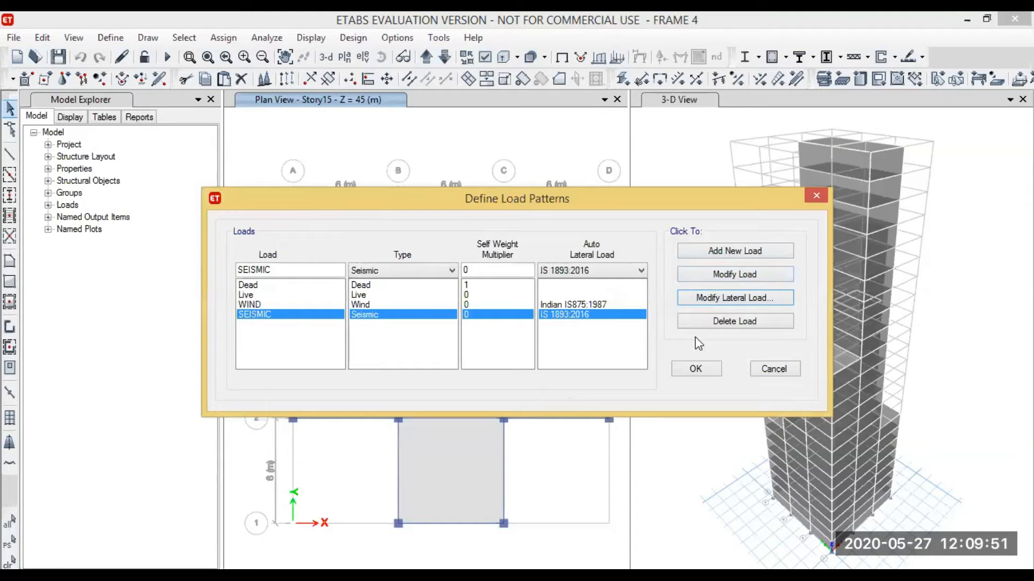
{"action": "left_click", "coordinate": [705, 370]}
{"action": "left_click", "coordinate": [696, 369]}
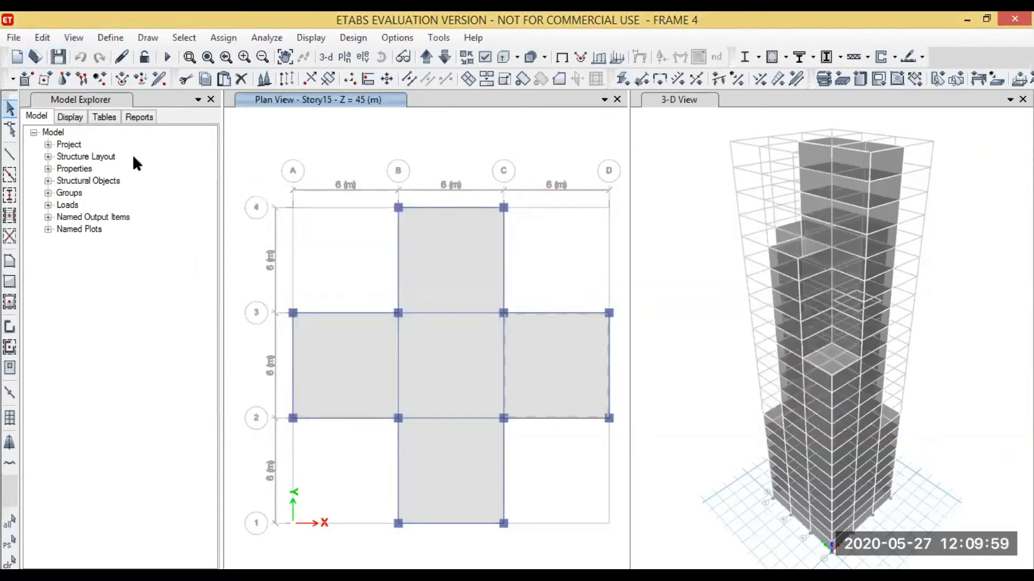
Start a new response spectrum function based on IS1893:2002
{"action": "left_click", "coordinate": [105, 37]}
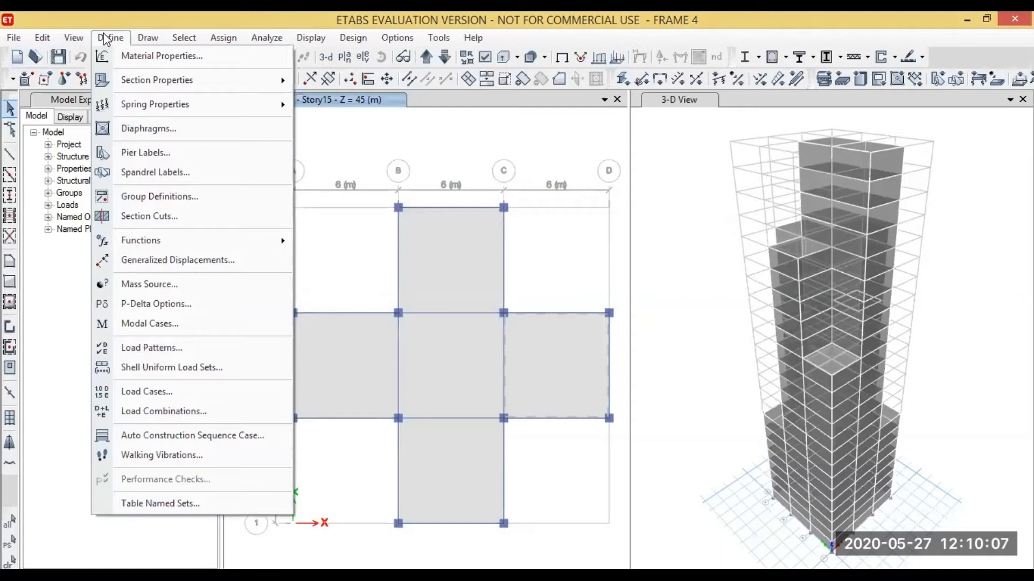
{"action": "mouse_move", "coordinate": [207, 239]}
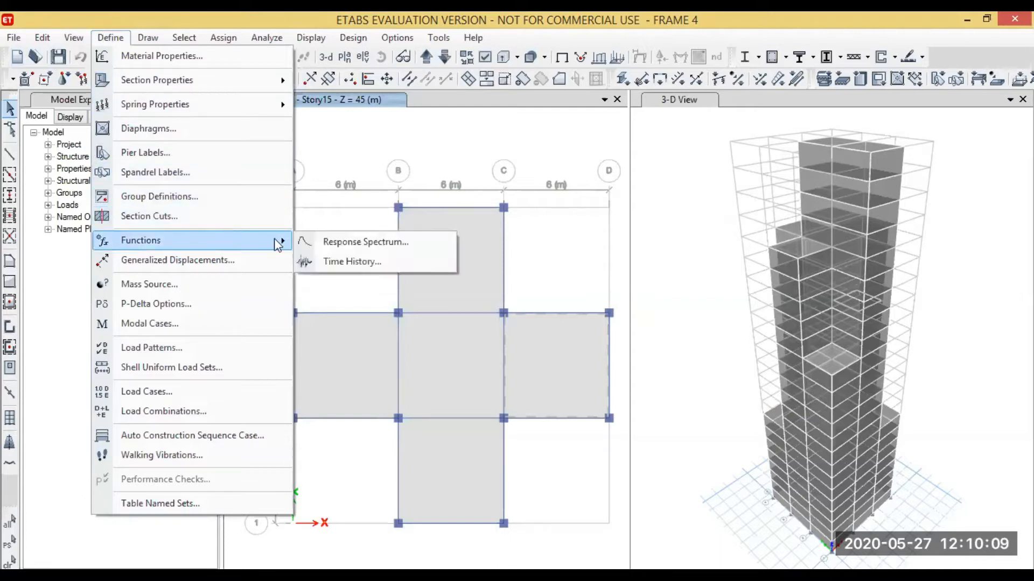
{"action": "left_click", "coordinate": [350, 242]}
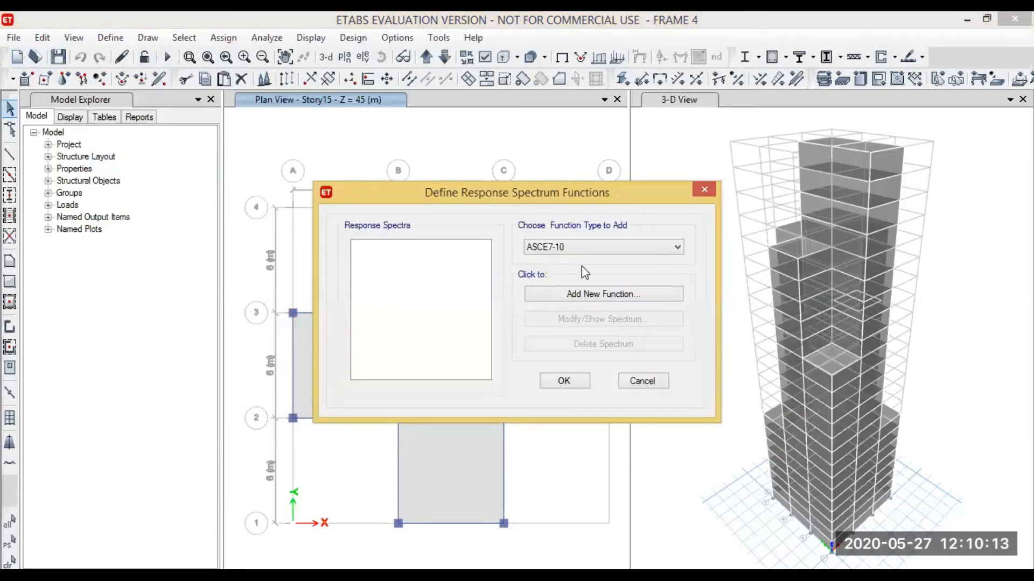
{"action": "left_click", "coordinate": [584, 247]}
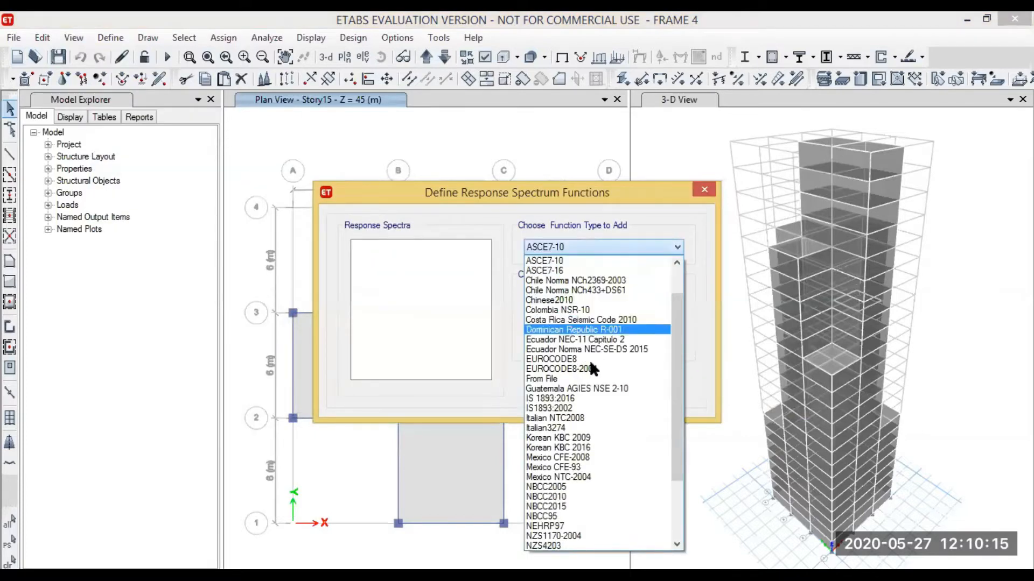
{"action": "left_click", "coordinate": [577, 409]}
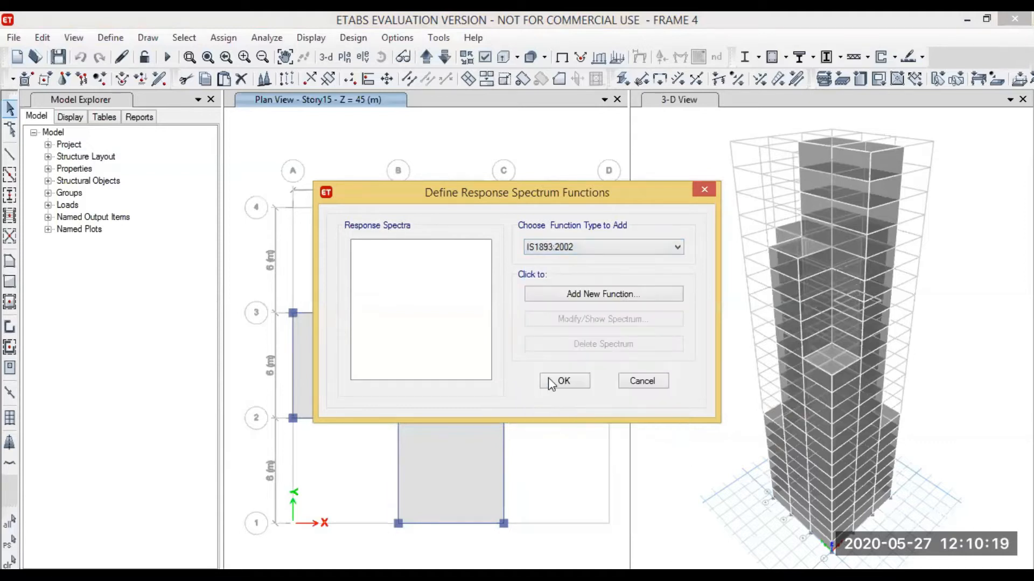
{"action": "left_click", "coordinate": [602, 300]}
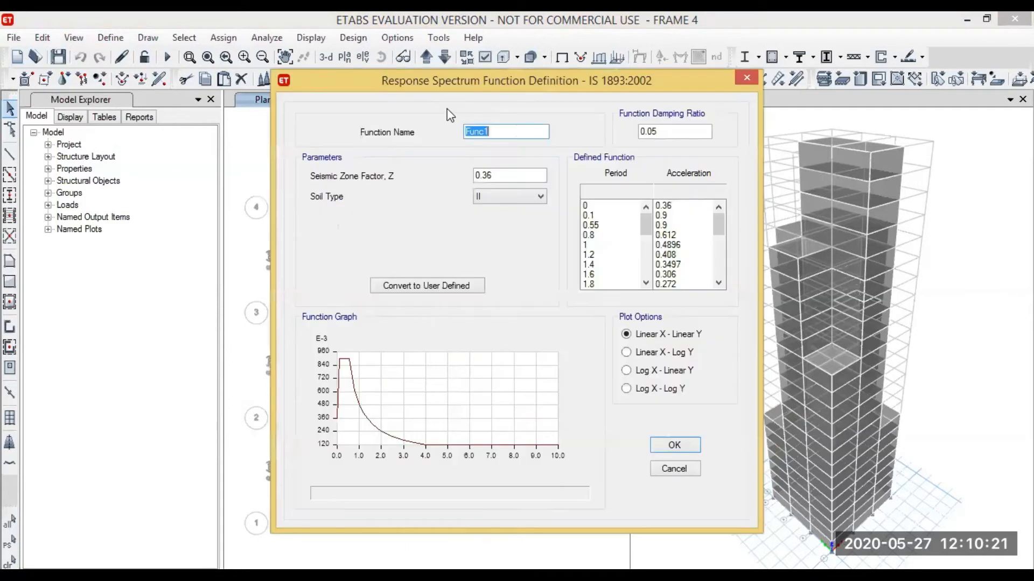
Name the function RESPONSE SPECTRUM, set its seismic zone factor to 0.1, and accept the definition
{"action": "type", "text": "RESPO"}
{"action": "type", "text": "NSE"}
{"action": "type", "text": " SPECTRUM"}
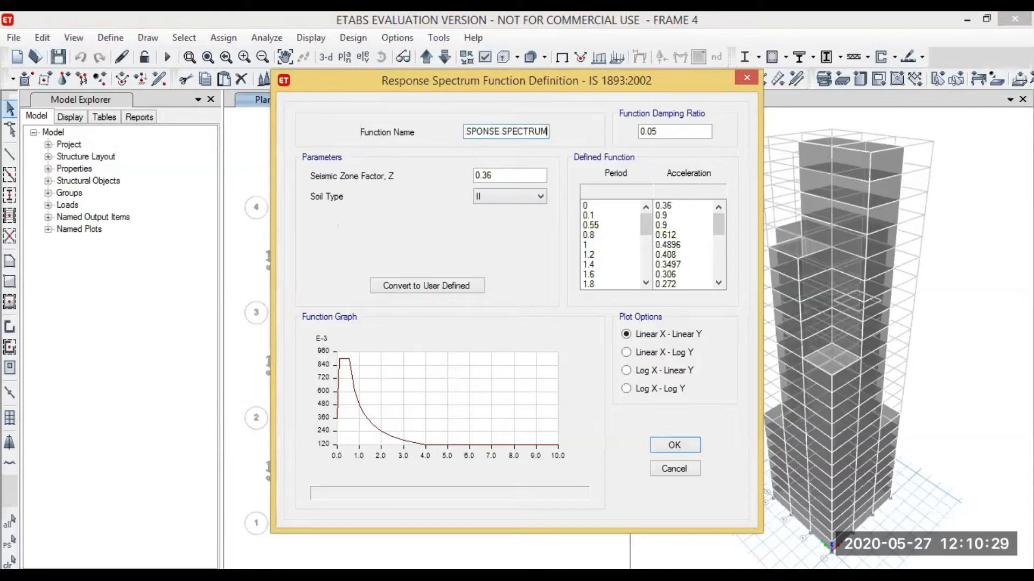
{"action": "left_click", "coordinate": [496, 176]}
{"action": "key", "text": "BackSpace"}
{"action": "key", "text": "BackSpace"}
{"action": "type", "text": "1"}
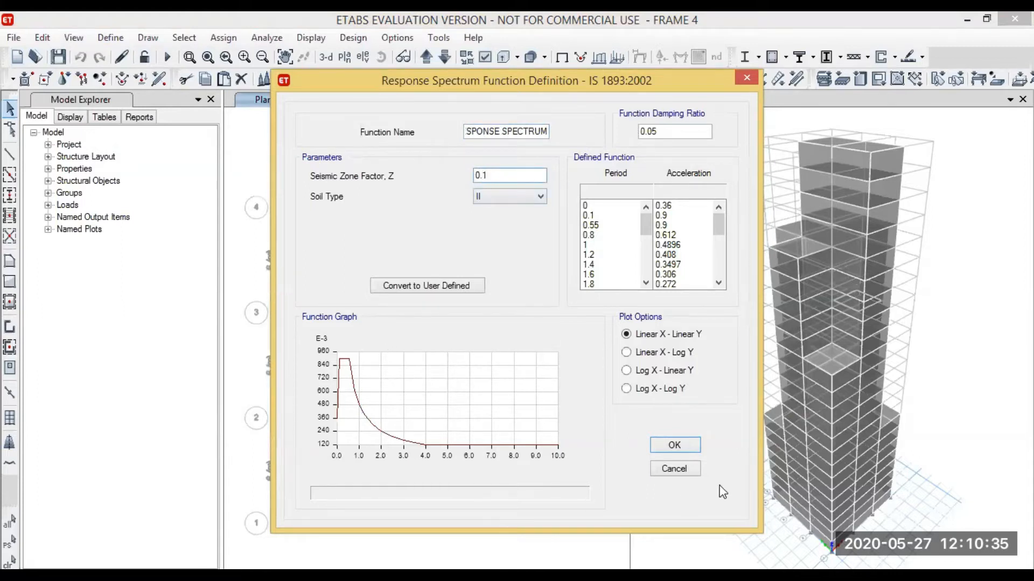
{"action": "left_click", "coordinate": [679, 447]}
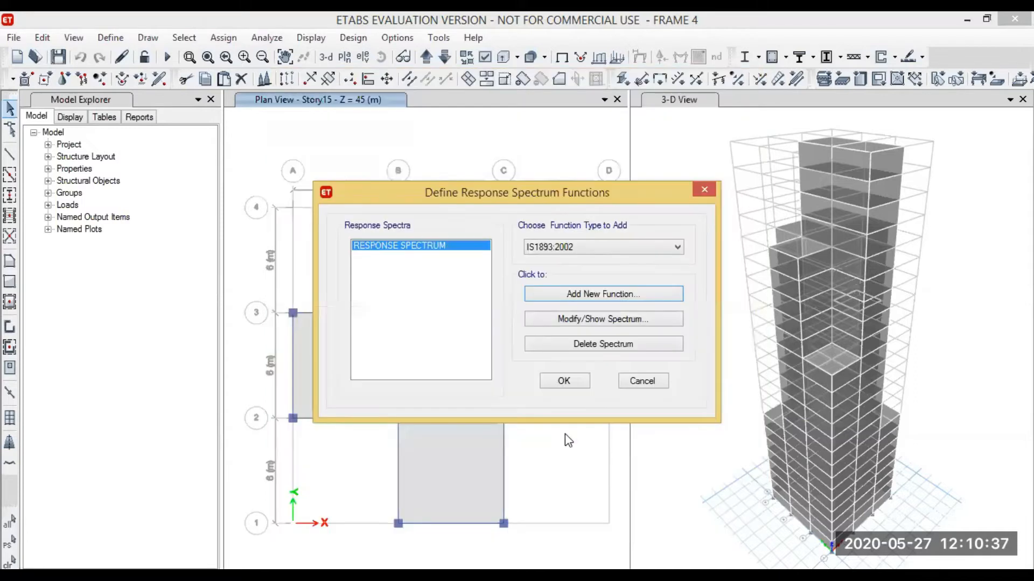
{"action": "left_click", "coordinate": [580, 383]}
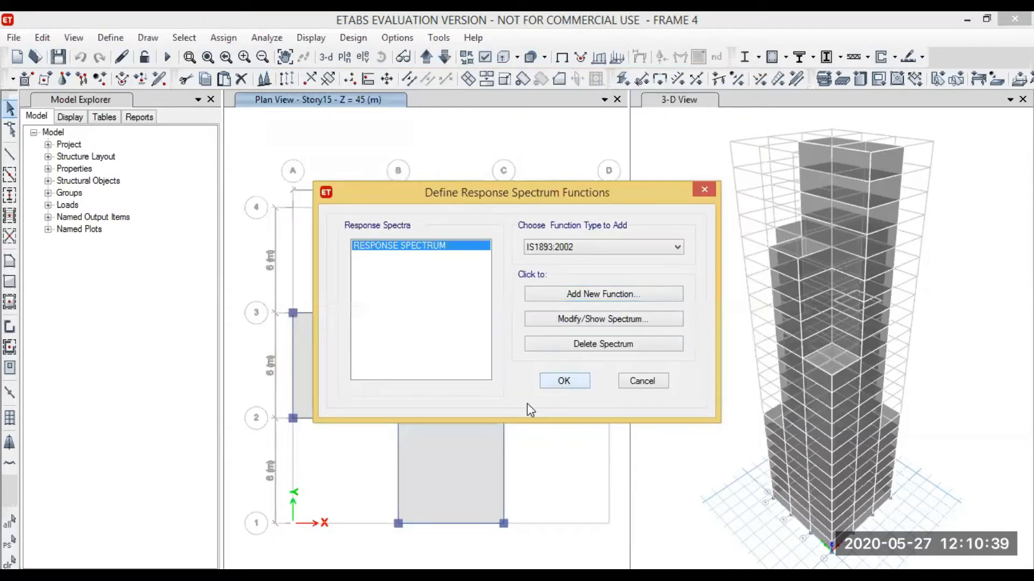
Delete the existing RESPONSE SPECTRUM load case from the load case list
{"action": "left_click", "coordinate": [111, 38]}
{"action": "left_click", "coordinate": [111, 38]}
{"action": "left_click", "coordinate": [110, 37]}
{"action": "left_click", "coordinate": [110, 38]}
{"action": "left_click", "coordinate": [110, 38]}
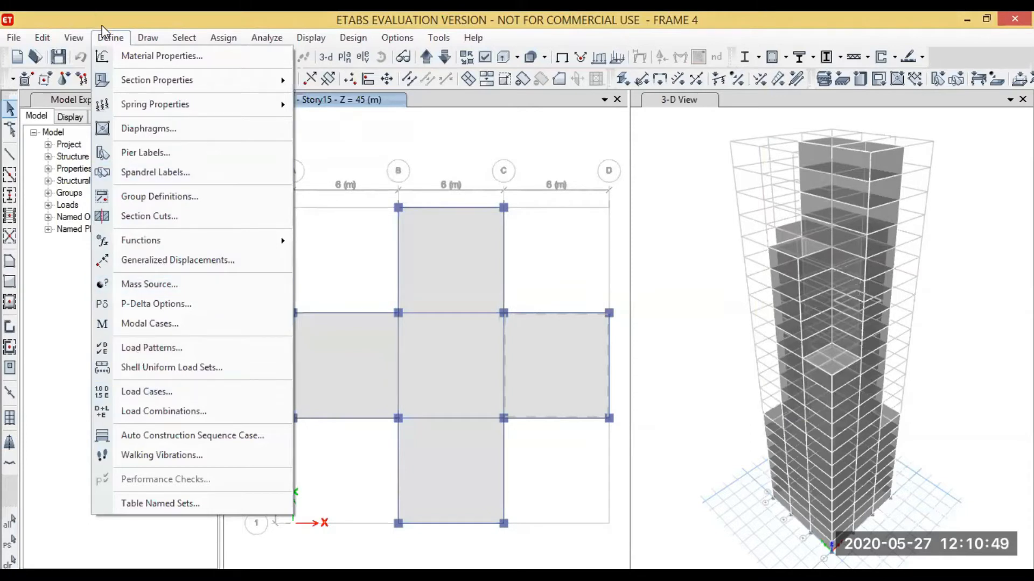
{"action": "left_click", "coordinate": [123, 393]}
{"action": "left_click", "coordinate": [346, 281]}
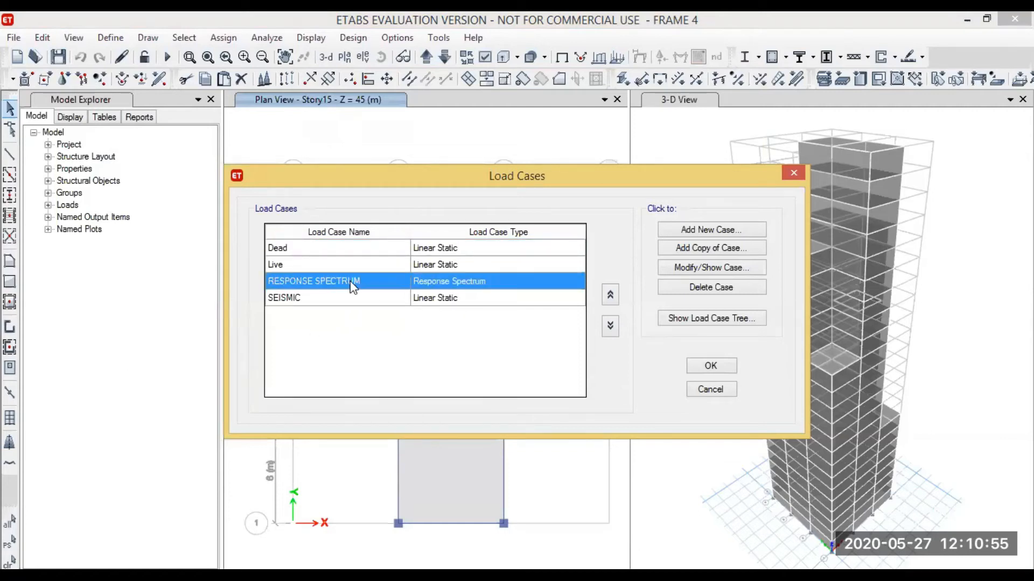
{"action": "left_click", "coordinate": [705, 291]}
{"action": "left_click", "coordinate": [557, 363]}
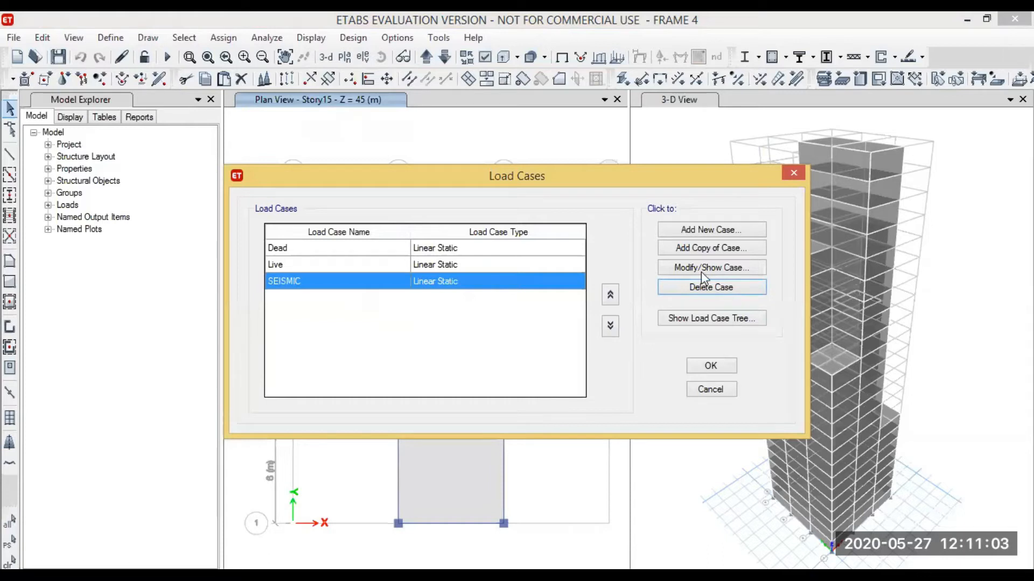
Create a new load case named RESPONSE SPECTRUM with the Response Spectrum case type
{"action": "left_click", "coordinate": [723, 229]}
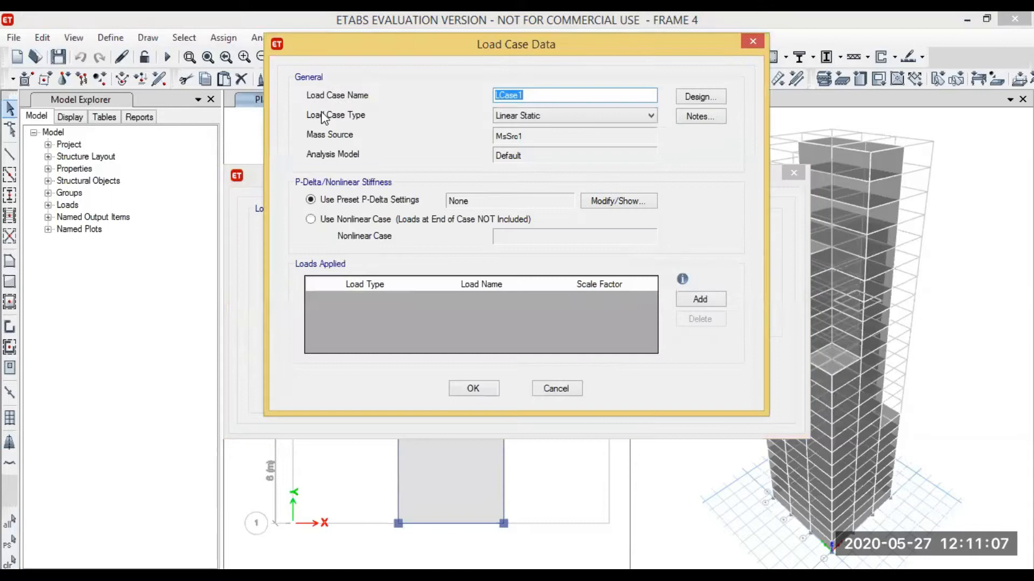
{"action": "left_click", "coordinate": [555, 98]}
{"action": "key", "text": "BackSpace"}
{"action": "key", "text": "BackSpace"}
{"action": "key", "text": "BackSpace"}
{"action": "key", "text": "BackSpace"}
{"action": "key", "text": "BackSpace"}
{"action": "key", "text": "BackSpace"}
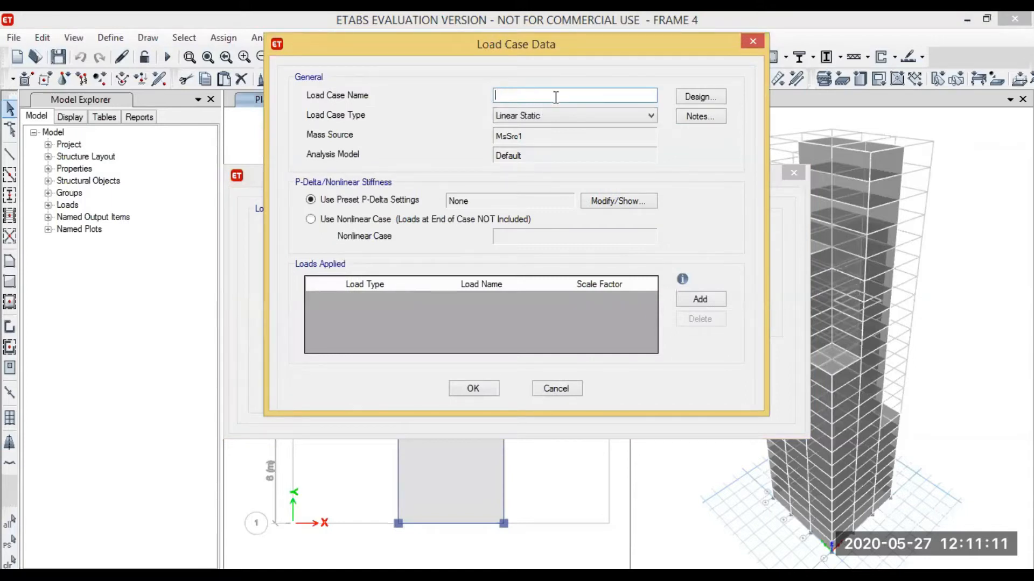
{"action": "type", "text": "RESPONSE SPECTRUM"}
{"action": "left_click", "coordinate": [596, 117]}
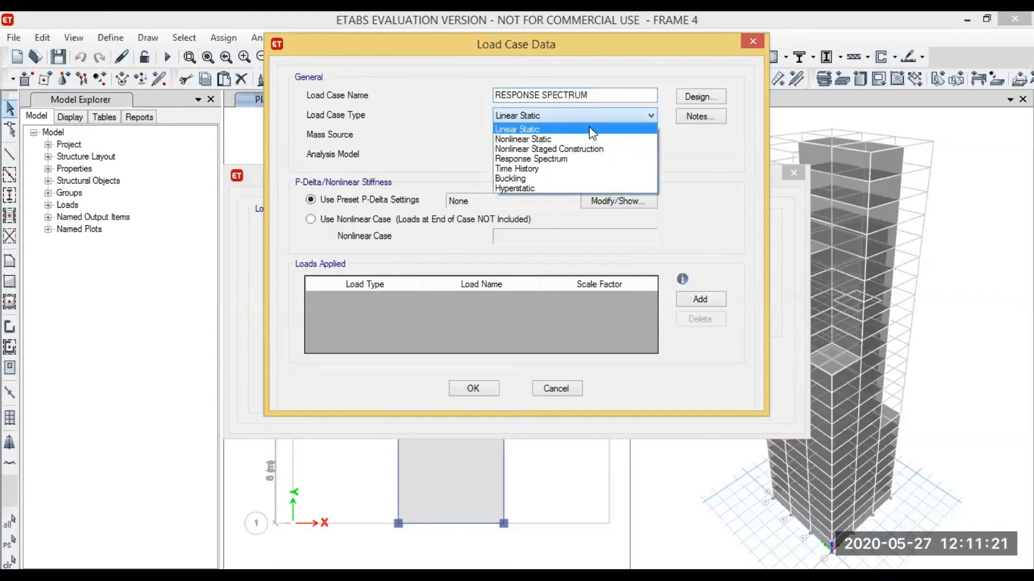
{"action": "left_click", "coordinate": [536, 159]}
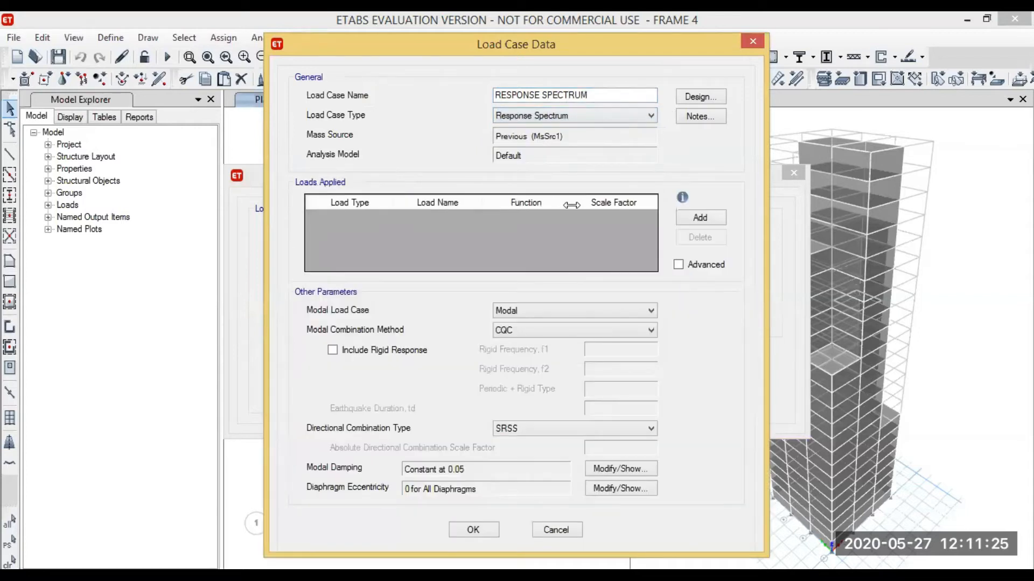
Add an Acceleration load in direction U1 that uses the RESPONSE SPECTRUM function to the load case
{"action": "left_click", "coordinate": [694, 218]}
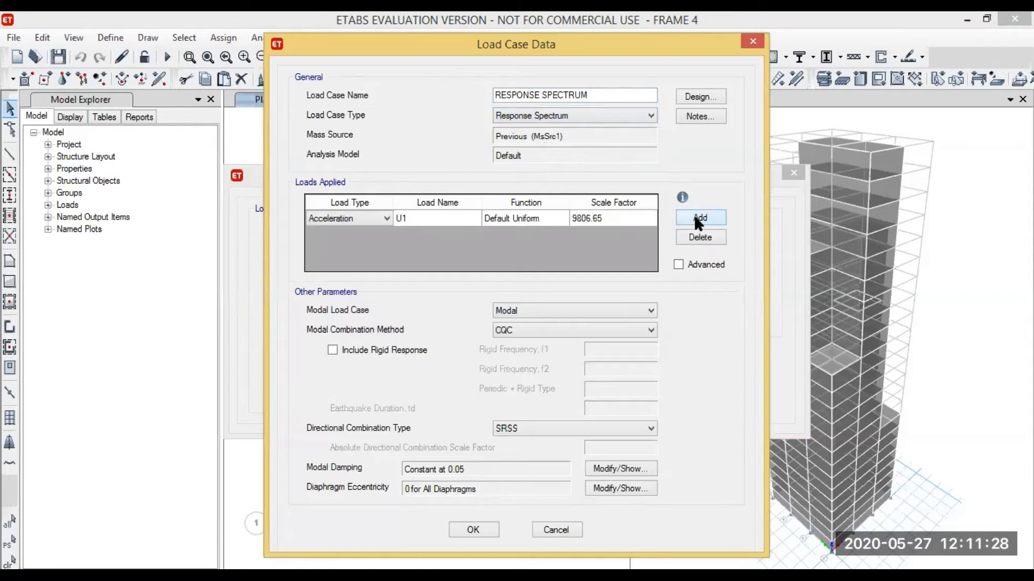
{"action": "left_click", "coordinate": [387, 218]}
{"action": "left_click", "coordinate": [376, 222]}
{"action": "left_click", "coordinate": [541, 213]}
{"action": "left_click", "coordinate": [545, 213]}
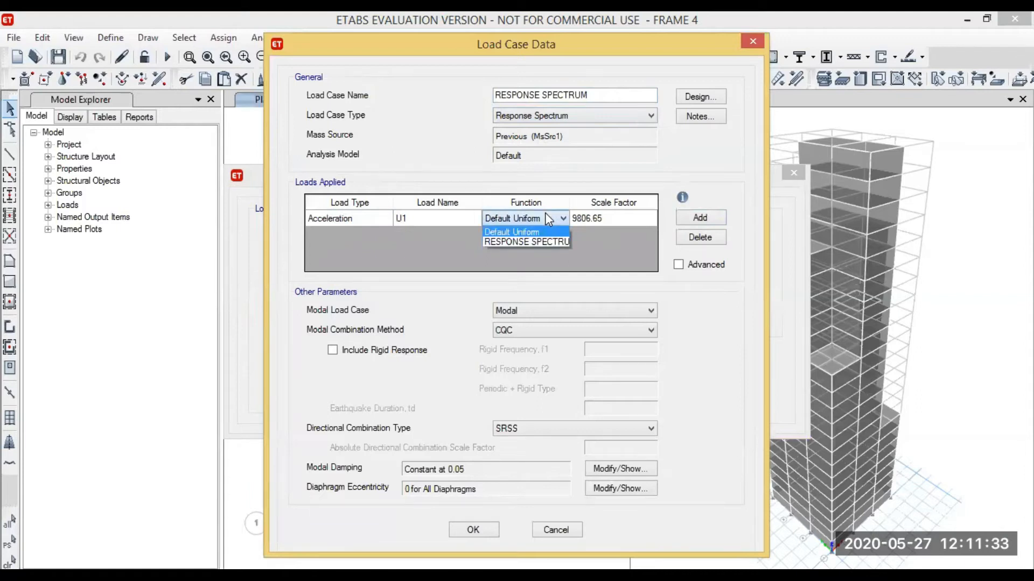
{"action": "left_click", "coordinate": [530, 240]}
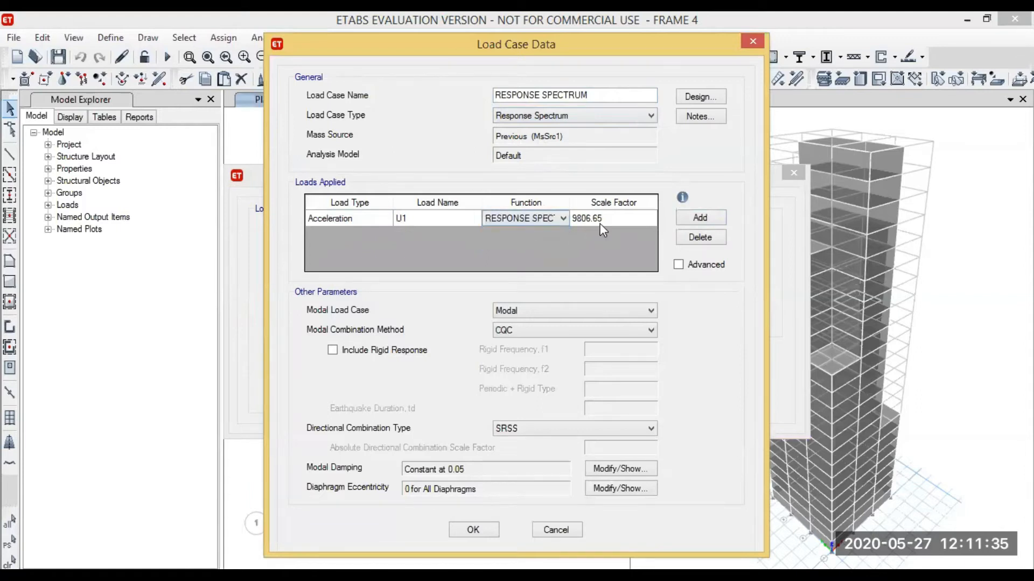
Set the scale factor of the U1 acceleration load to 1633.5
{"action": "left_click", "coordinate": [611, 214]}
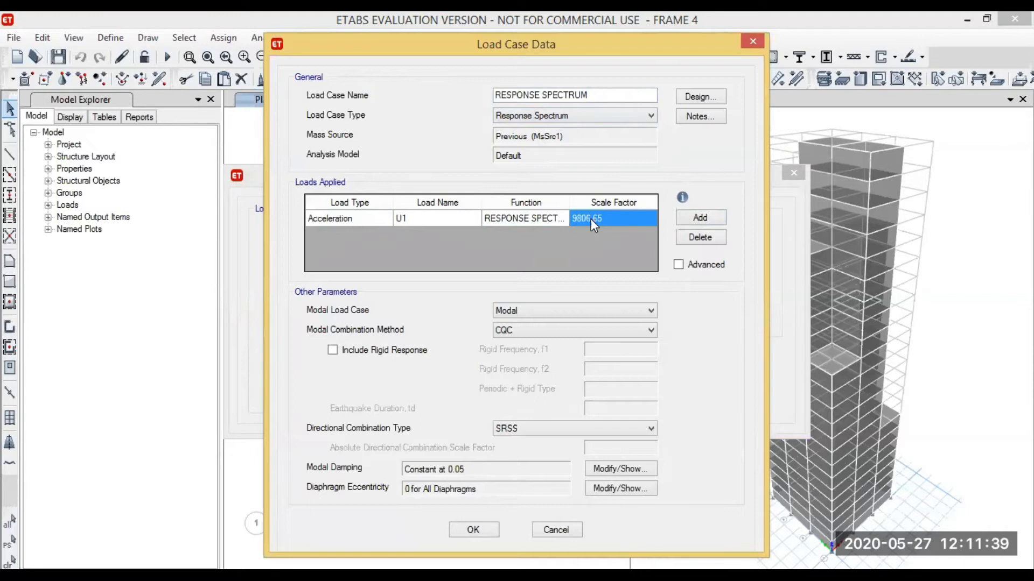
{"action": "left_click", "coordinate": [610, 221]}
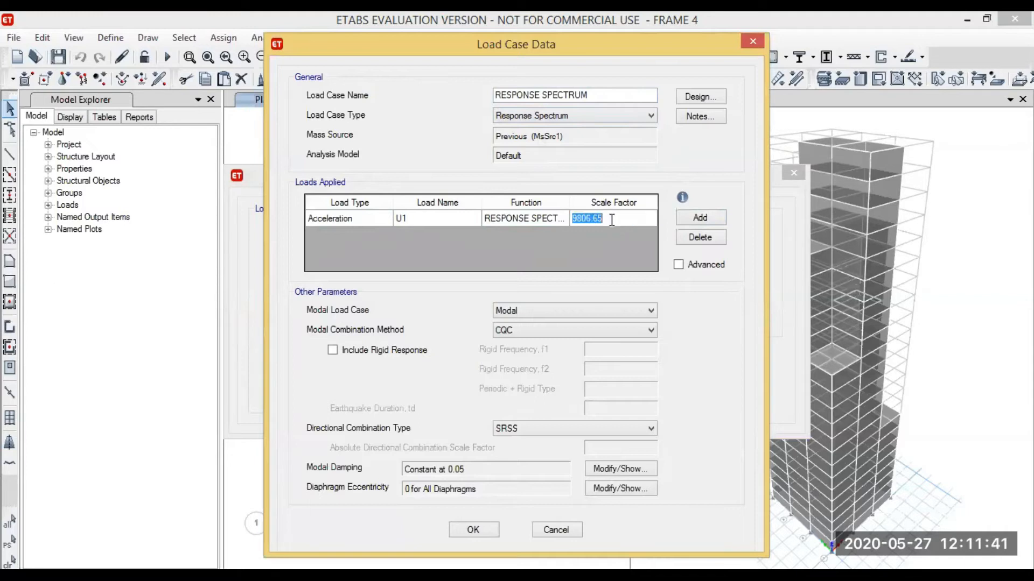
{"action": "key", "text": "BackSpace"}
{"action": "type", "text": "16"}
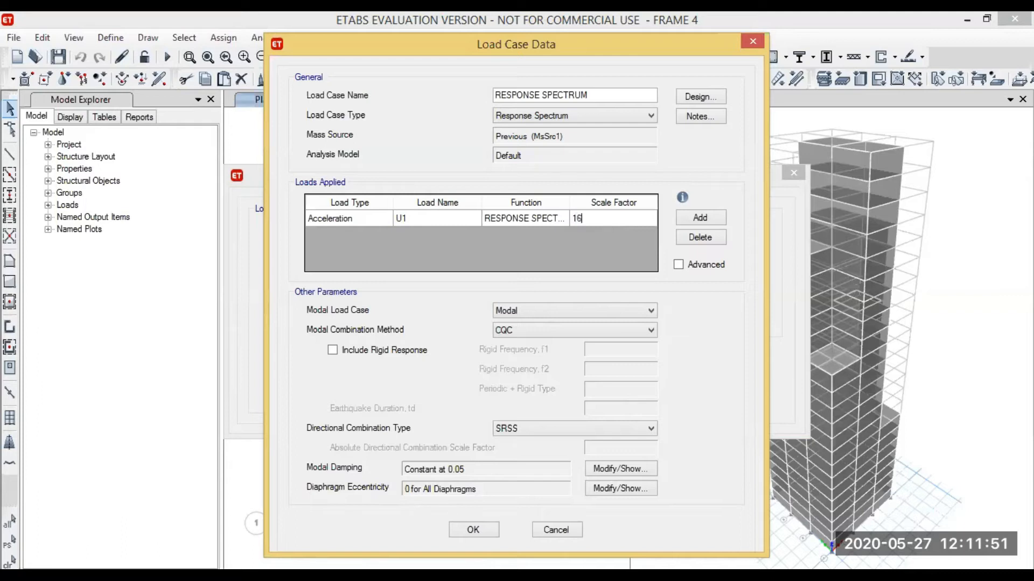
{"action": "type", "text": ".5"}
Add a second Acceleration load in direction U2 that uses the RESPONSE SPECTRUM function
{"action": "left_click", "coordinate": [694, 218]}
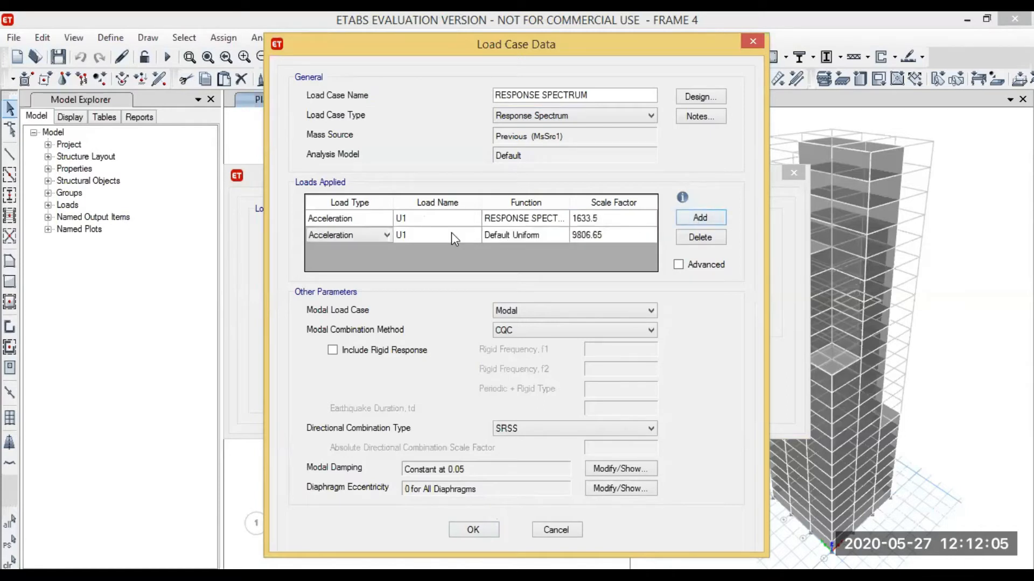
{"action": "left_click", "coordinate": [433, 234]}
{"action": "left_click", "coordinate": [434, 235]}
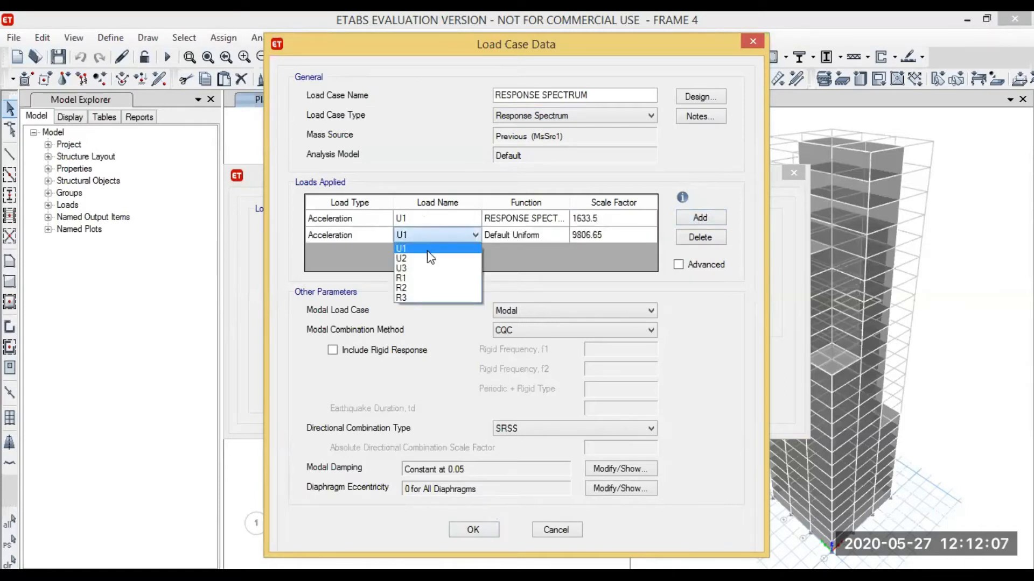
{"action": "left_click", "coordinate": [420, 258]}
{"action": "left_click", "coordinate": [368, 237]}
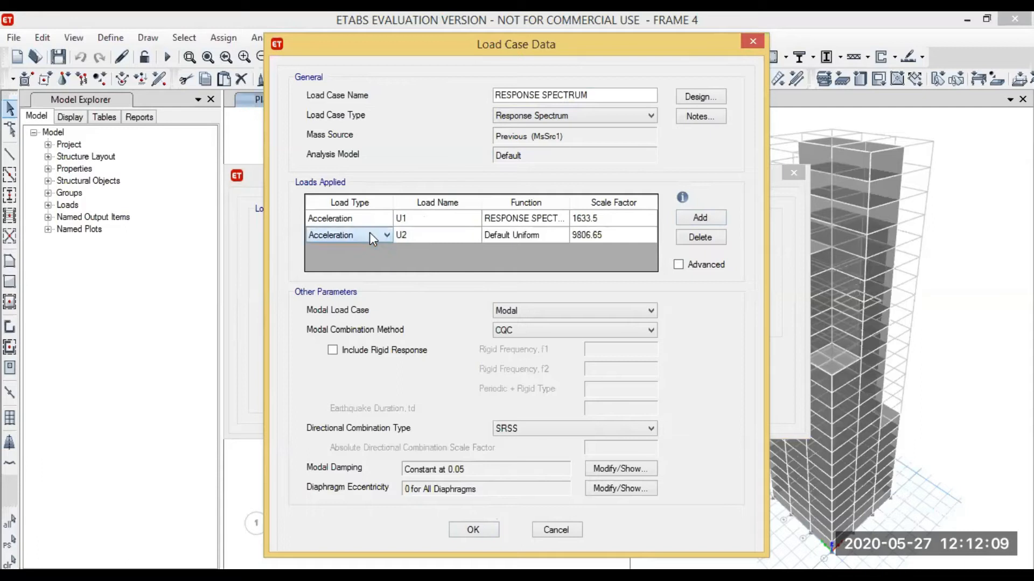
{"action": "left_click", "coordinate": [524, 236]}
{"action": "left_click", "coordinate": [525, 239]}
{"action": "left_click", "coordinate": [521, 255]}
Set the U2 load's scale factor to 1633.5, then accept the load case and the load case list
{"action": "left_click", "coordinate": [613, 234]}
{"action": "left_click", "coordinate": [600, 239]}
{"action": "left_click", "coordinate": [604, 225]}
{"action": "left_click", "coordinate": [607, 231]}
{"action": "left_click", "coordinate": [608, 234]}
{"action": "key", "text": "BackSpace"}
{"action": "type", "text": "1"}
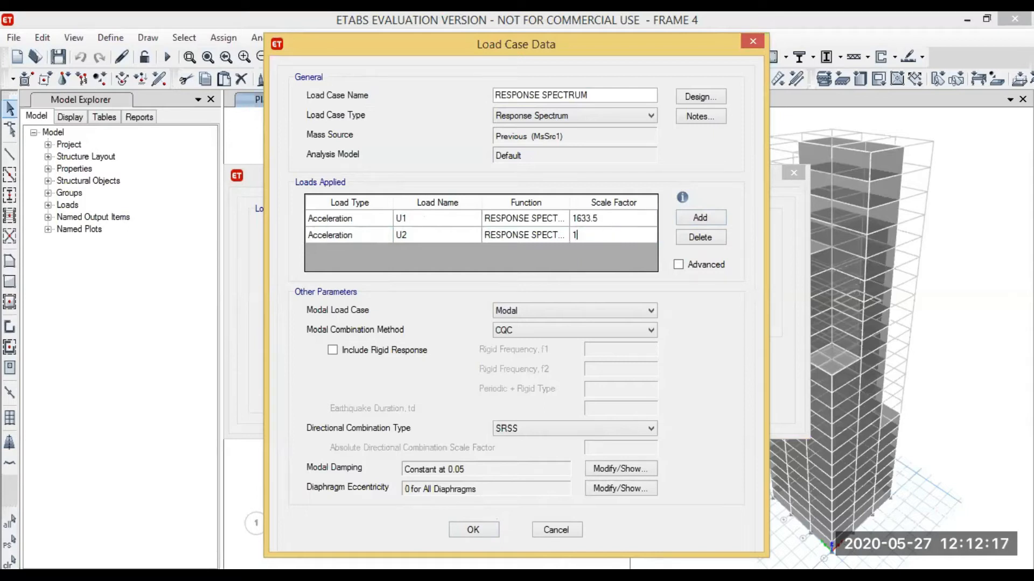
{"action": "type", "text": "633.5"}
{"action": "left_click", "coordinate": [474, 531]}
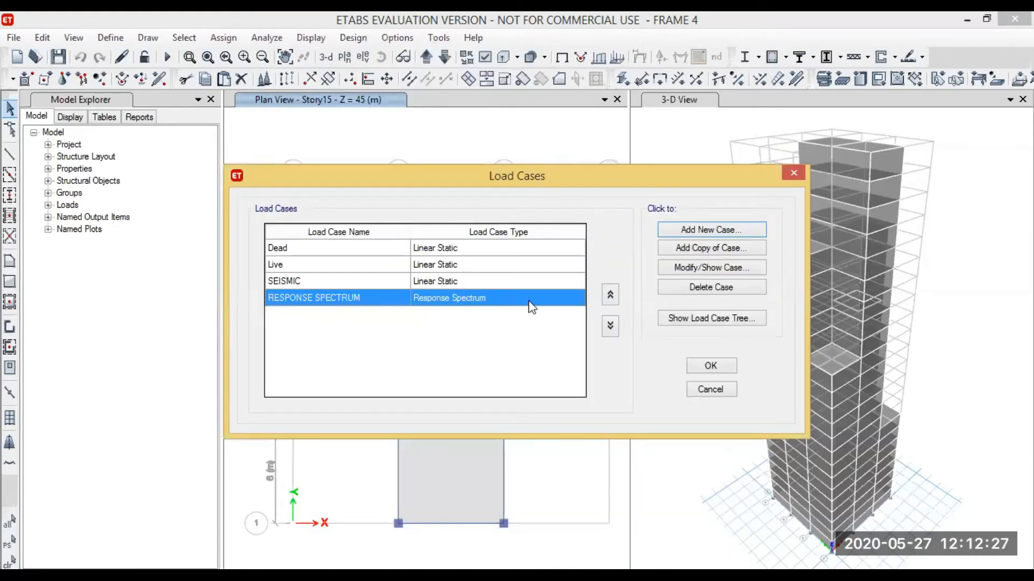
{"action": "left_click", "coordinate": [712, 368]}
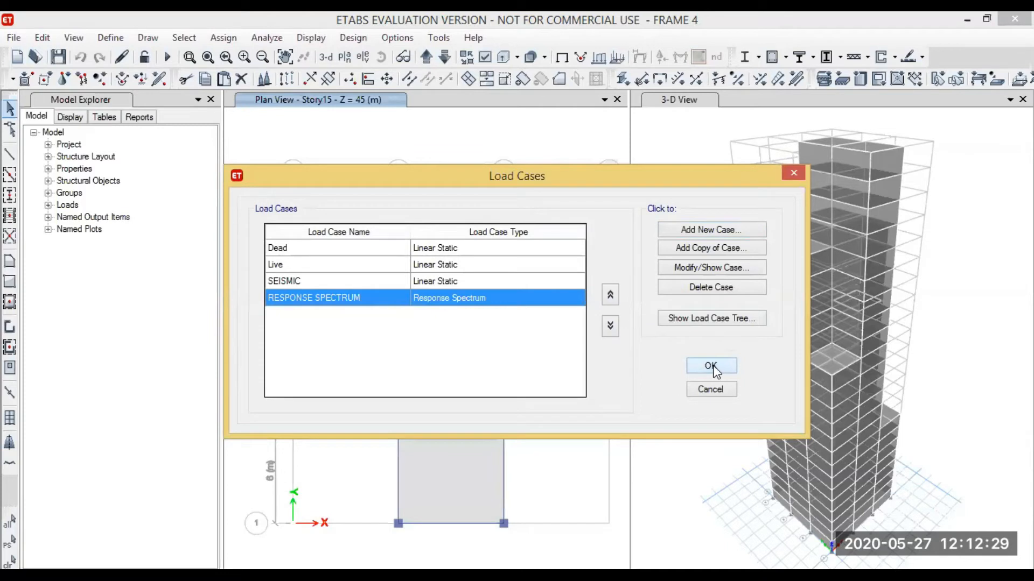
{"action": "left_click", "coordinate": [712, 367]}
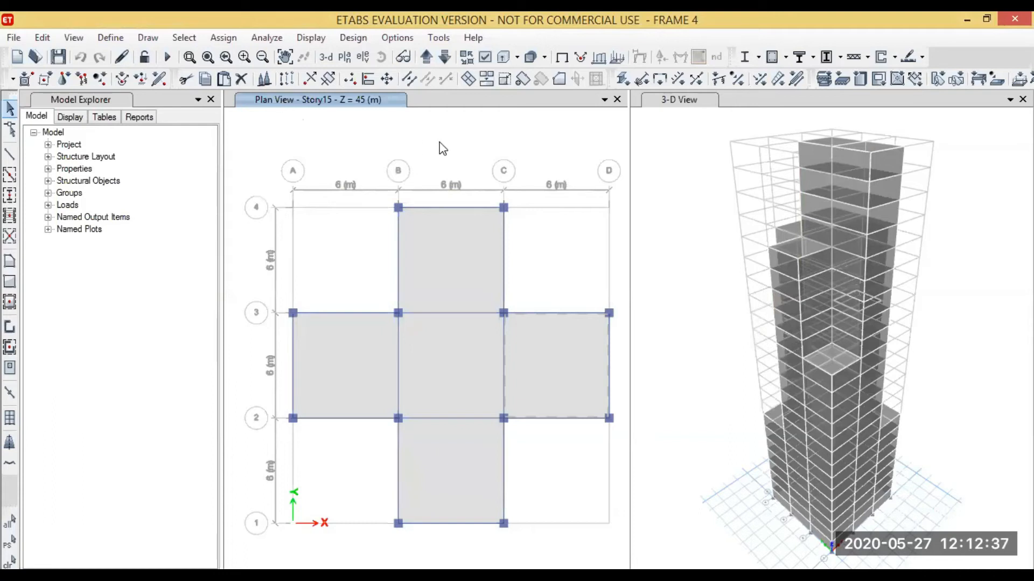
Open the settings that control which load cases run in the analysis
{"action": "left_click", "coordinate": [266, 37]}
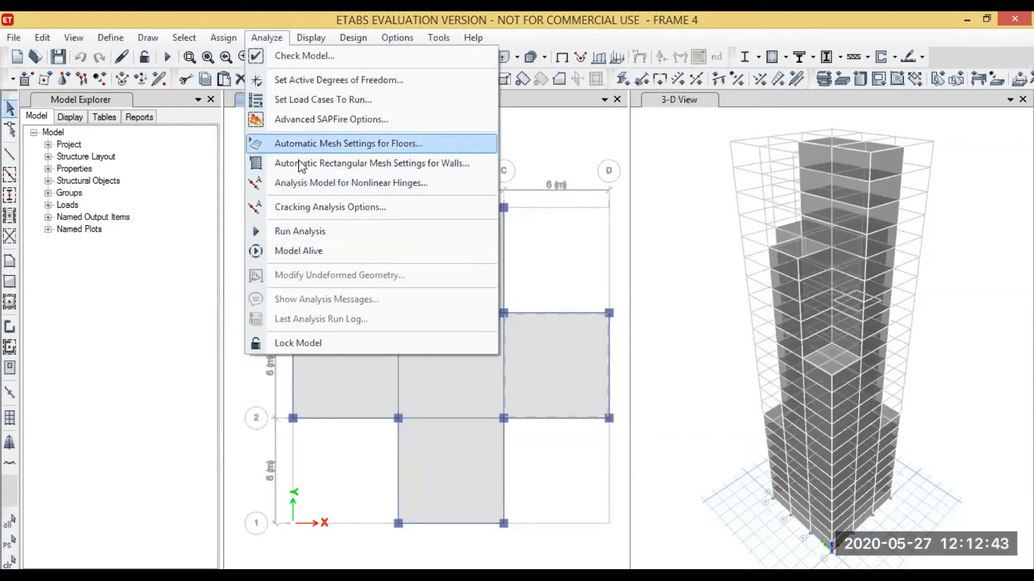
{"action": "left_click", "coordinate": [318, 103]}
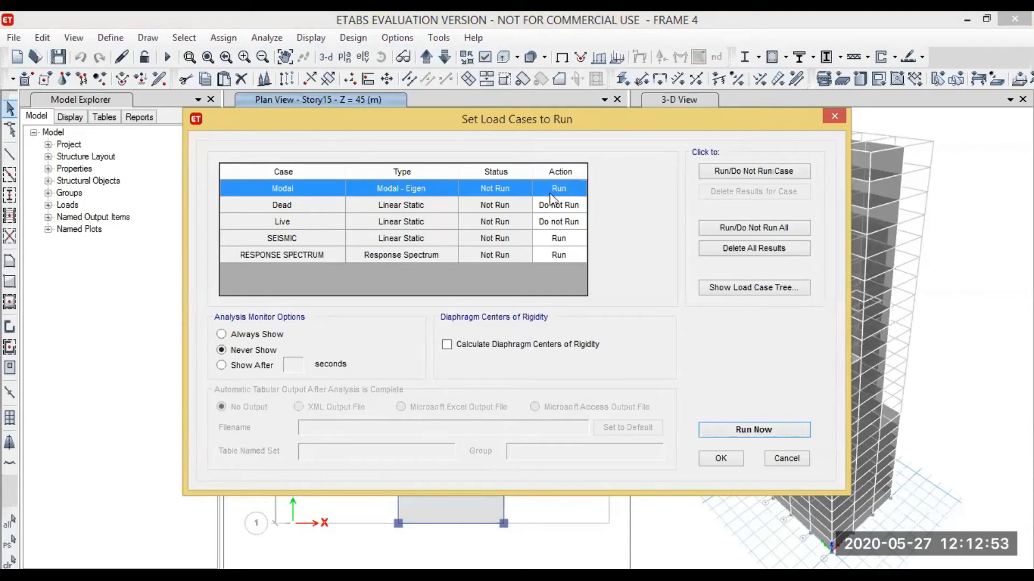
Set the Dead and Live load cases to Run
{"action": "left_click", "coordinate": [548, 207]}
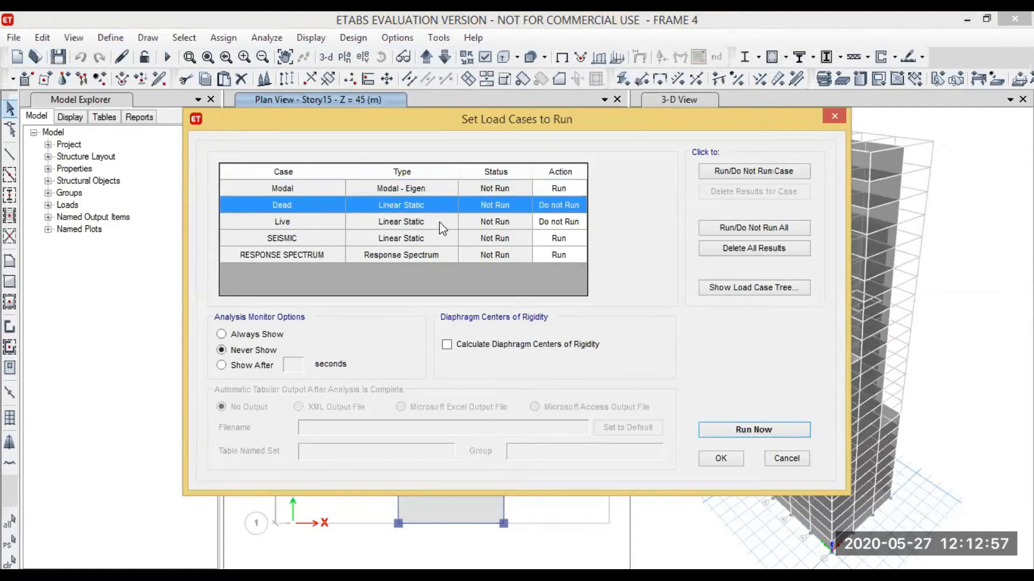
{"action": "left_click", "coordinate": [548, 220]}
{"action": "left_click", "coordinate": [566, 206]}
{"action": "left_click", "coordinate": [743, 173]}
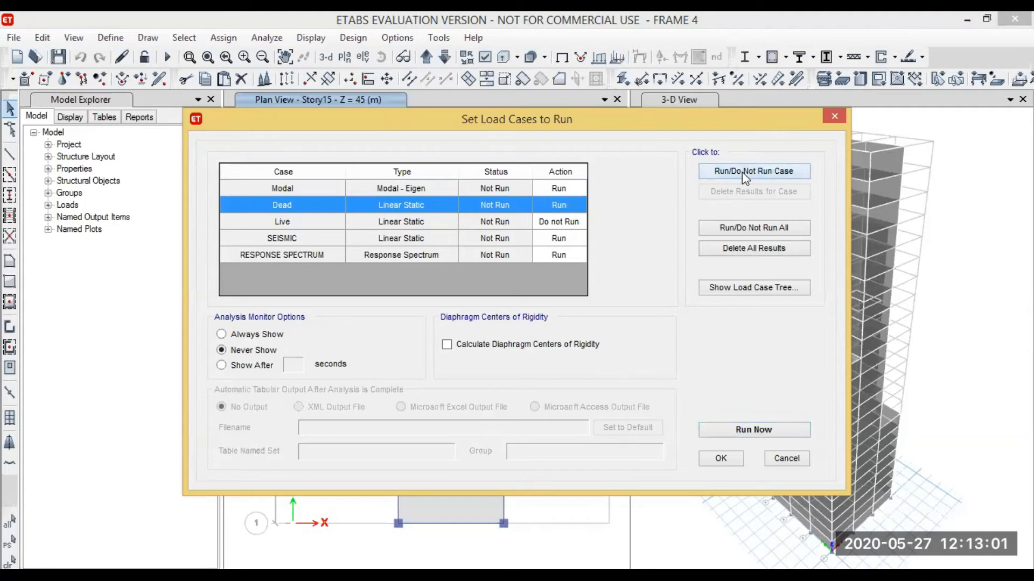
{"action": "left_click", "coordinate": [562, 220]}
{"action": "left_click", "coordinate": [733, 173]}
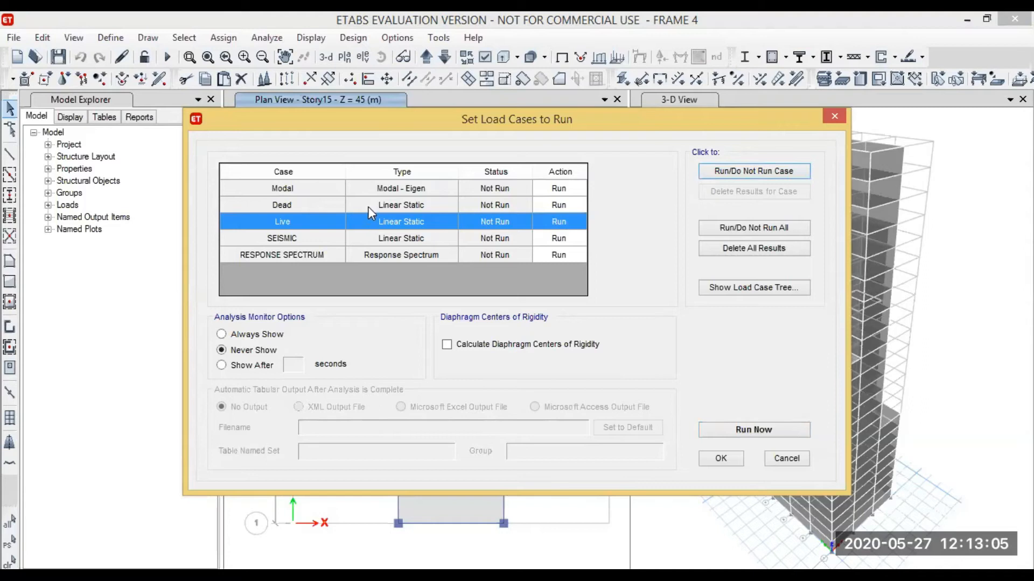
Set the Dead and Live load cases to Do Not Run and run the analysis
{"action": "left_click", "coordinate": [395, 204]}
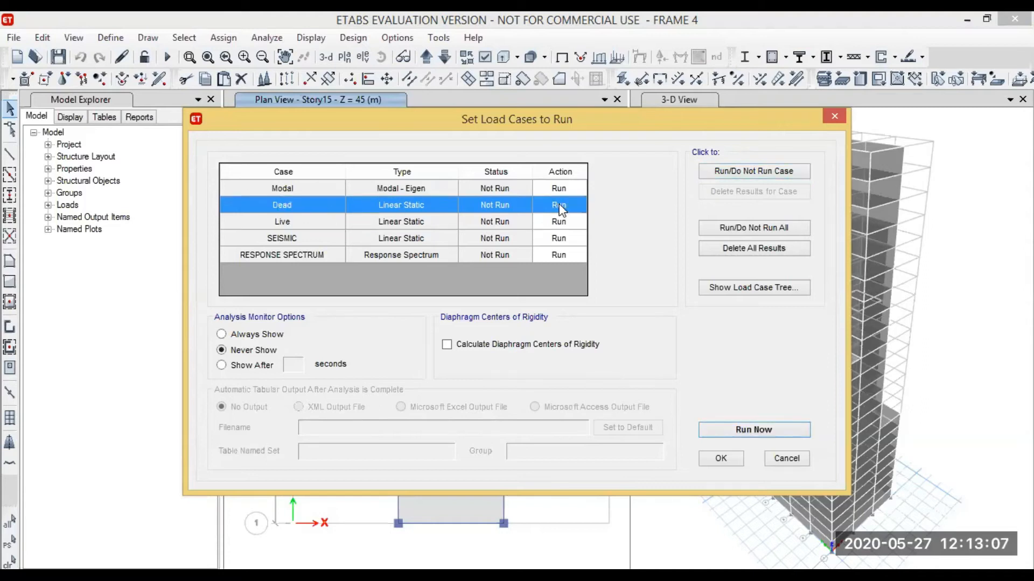
{"action": "left_click", "coordinate": [761, 170]}
{"action": "left_click", "coordinate": [571, 222]}
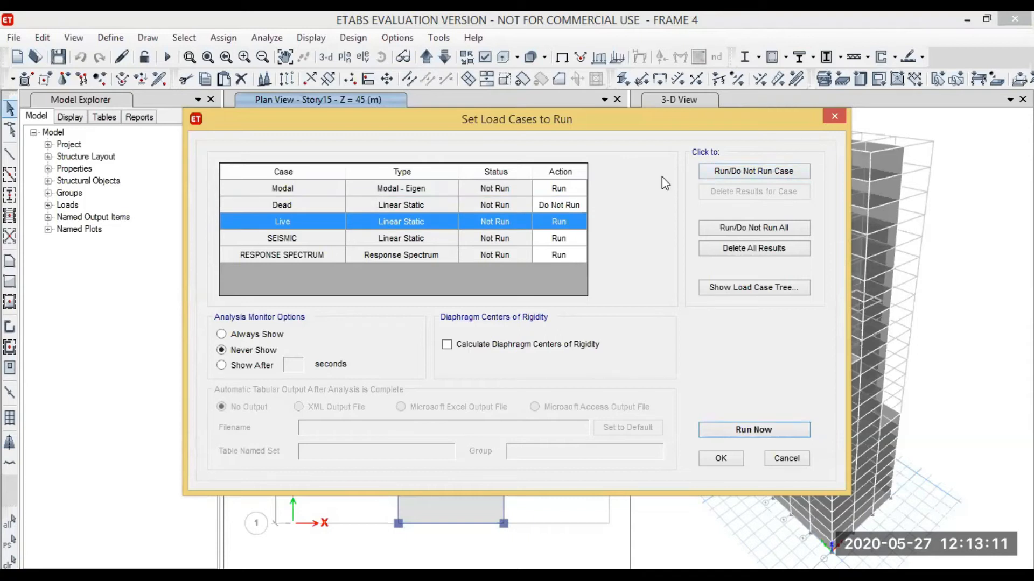
{"action": "left_click", "coordinate": [716, 174]}
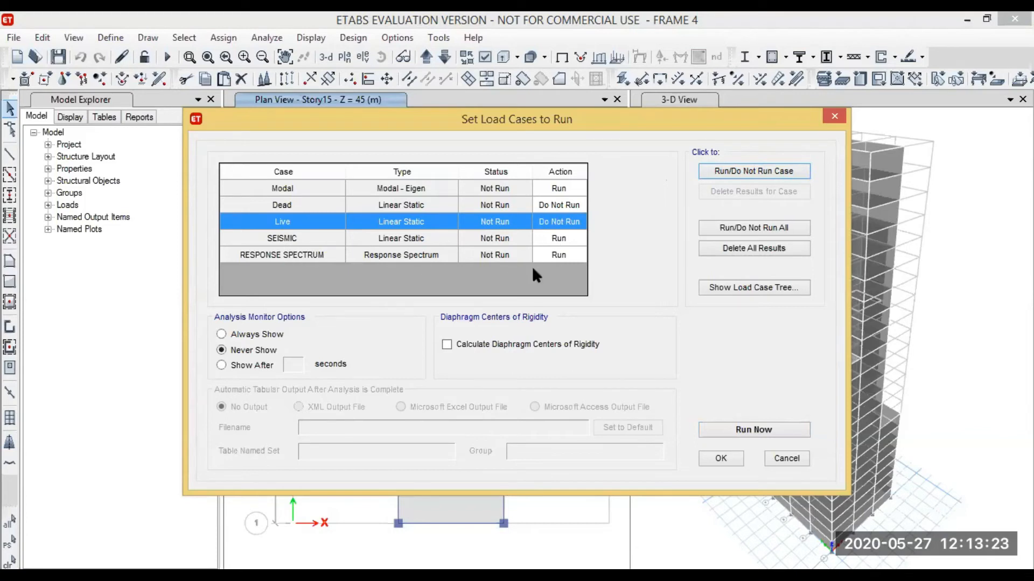
{"action": "left_click", "coordinate": [750, 428]}
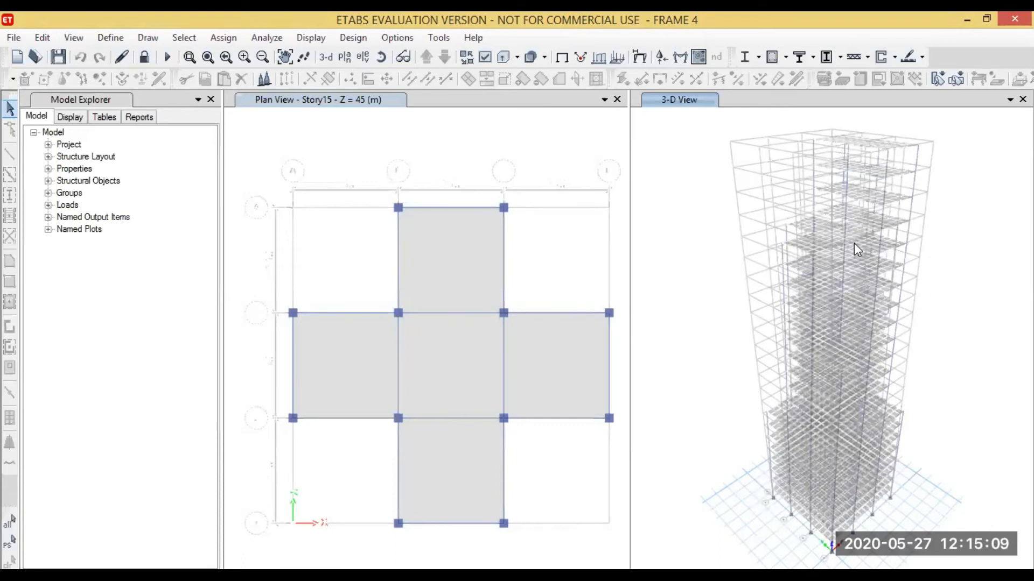
Inspect the SEISMIC displacements of a joint on Story18 in the 3-D view
{"action": "scroll", "coordinate": [853, 244], "scroll_direction": "up", "scroll_amount": 3}
{"action": "scroll", "coordinate": [822, 251], "scroll_direction": "up", "scroll_amount": 4}
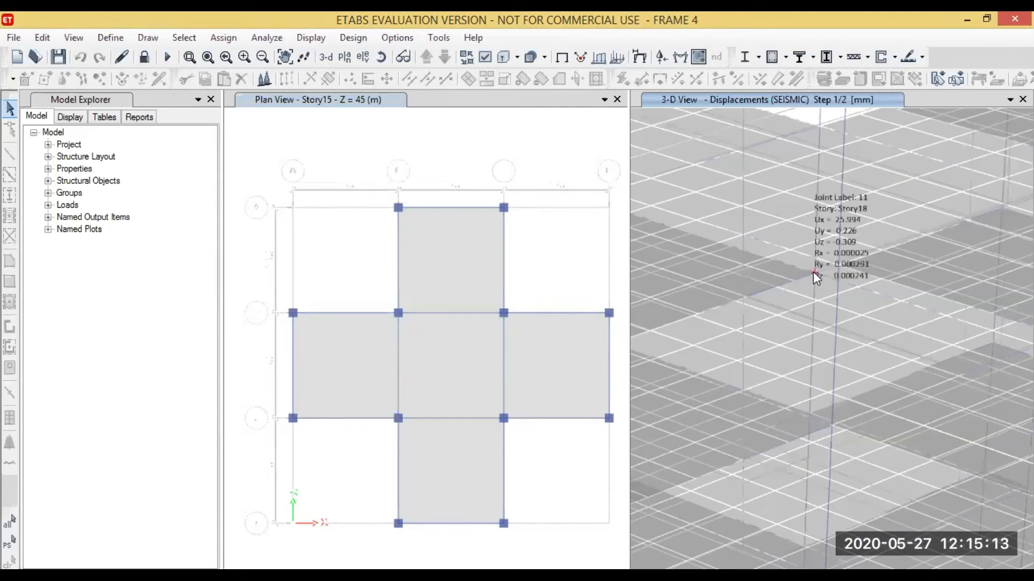
{"action": "right_click", "coordinate": [813, 271]}
{"action": "left_click", "coordinate": [695, 141]}
{"action": "scroll", "coordinate": [889, 261], "scroll_direction": "down", "scroll_amount": 5}
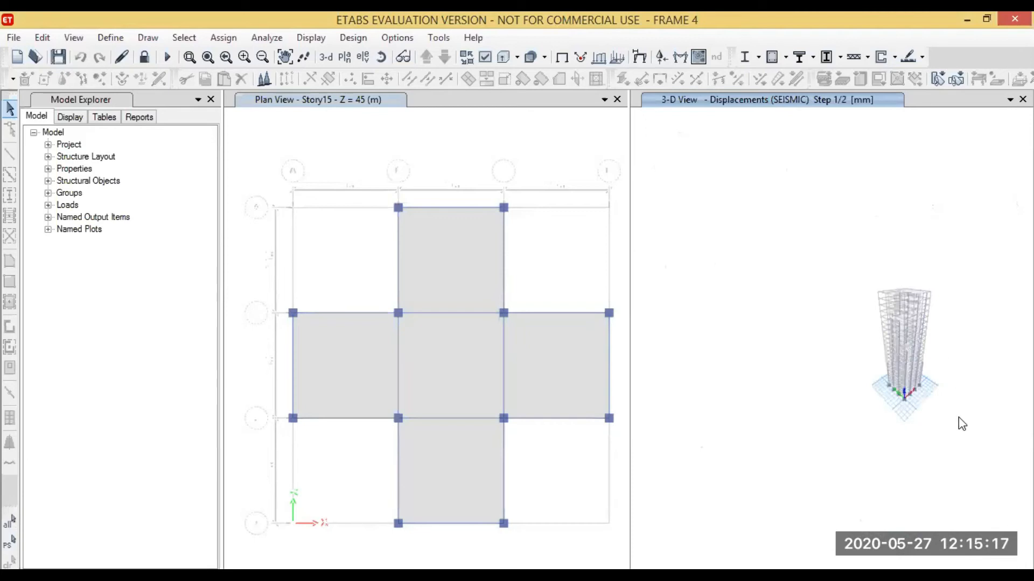
{"action": "scroll", "coordinate": [961, 425], "scroll_direction": "up", "scroll_amount": 3}
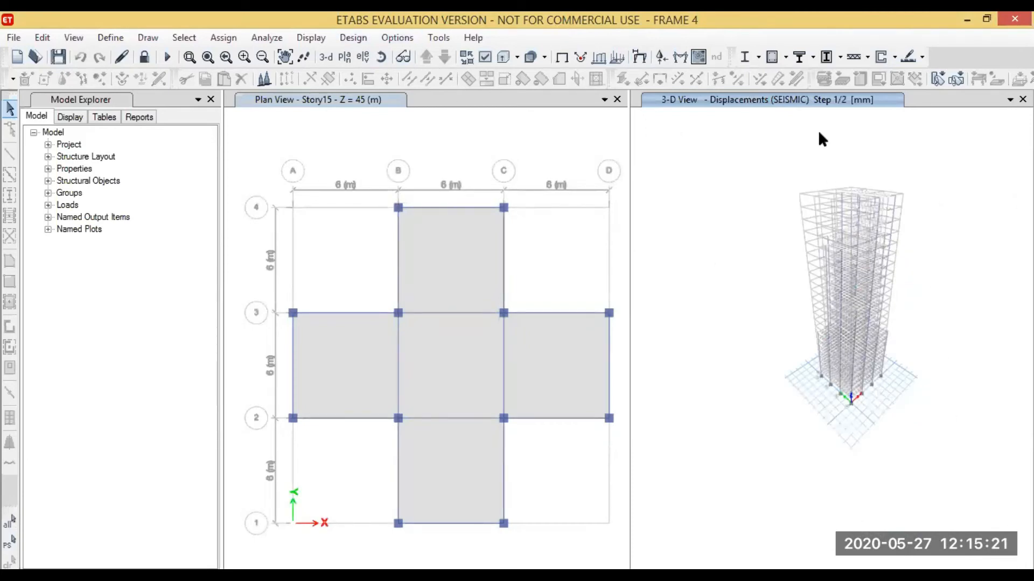
Display the F12 resultant shell force contours for the SEISMIC case on the undeformed shape
{"action": "left_click", "coordinate": [311, 38]}
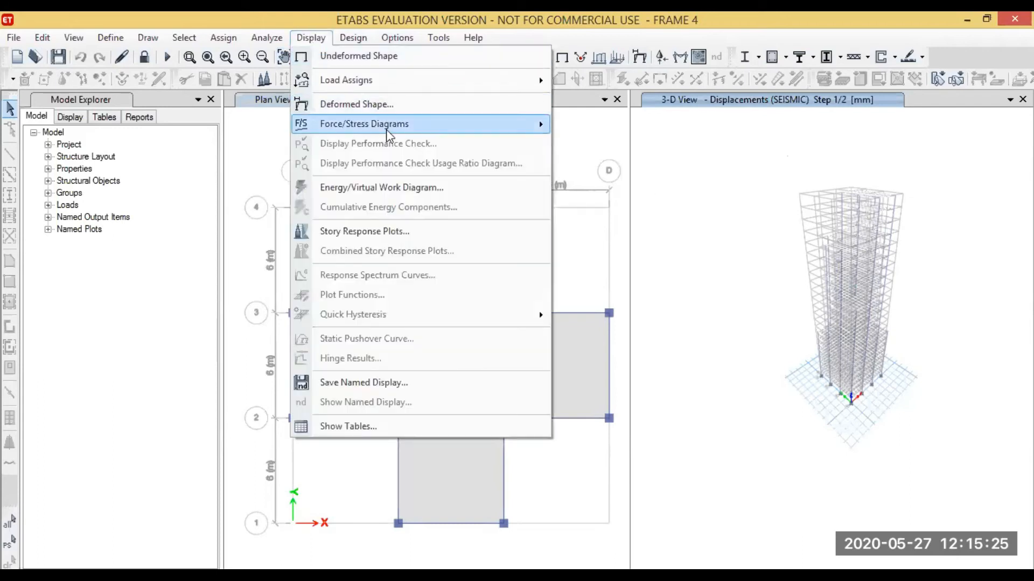
{"action": "mouse_move", "coordinate": [386, 129]}
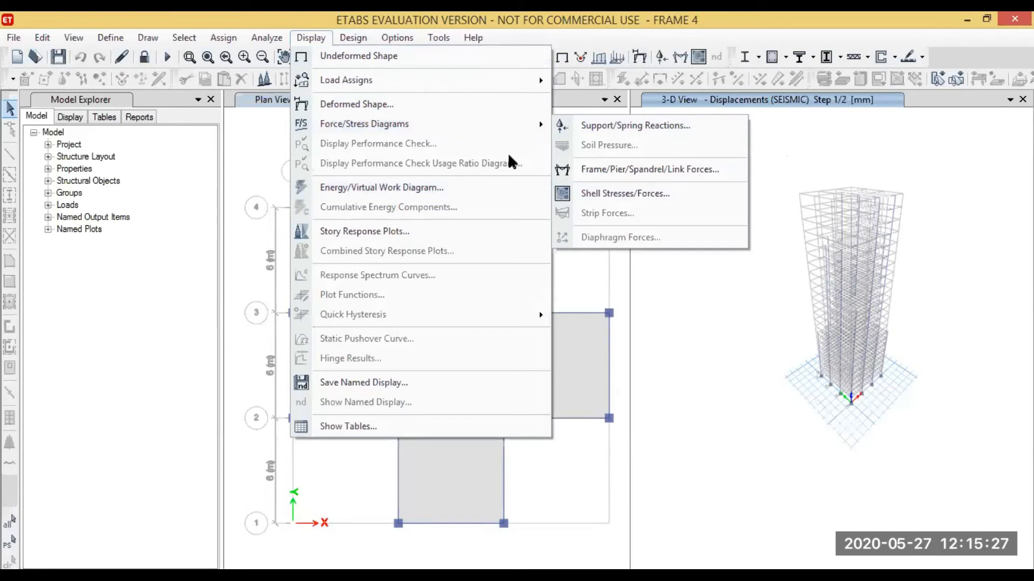
{"action": "left_click", "coordinate": [611, 194]}
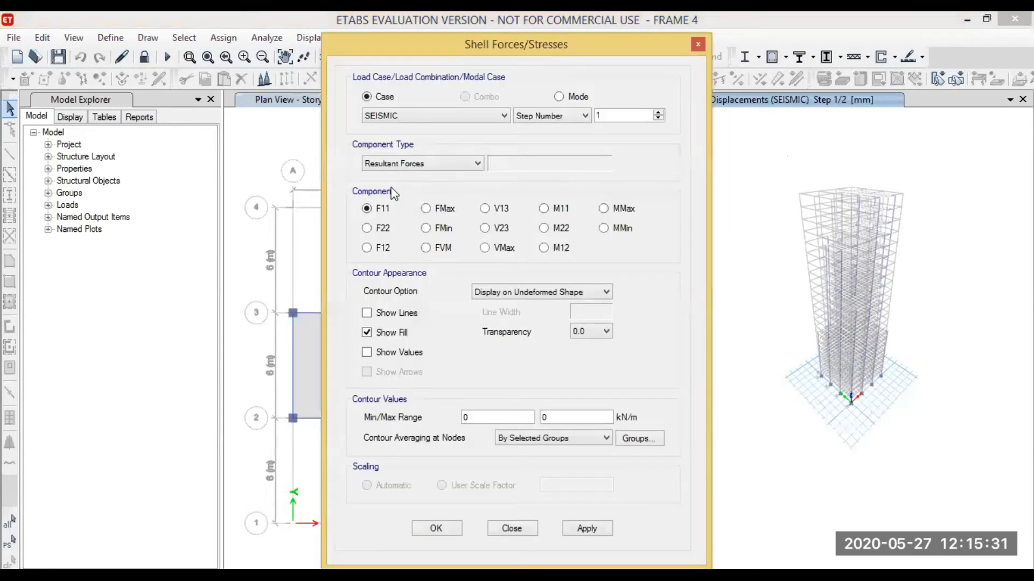
{"action": "left_click", "coordinate": [369, 248]}
{"action": "left_click", "coordinate": [436, 529]}
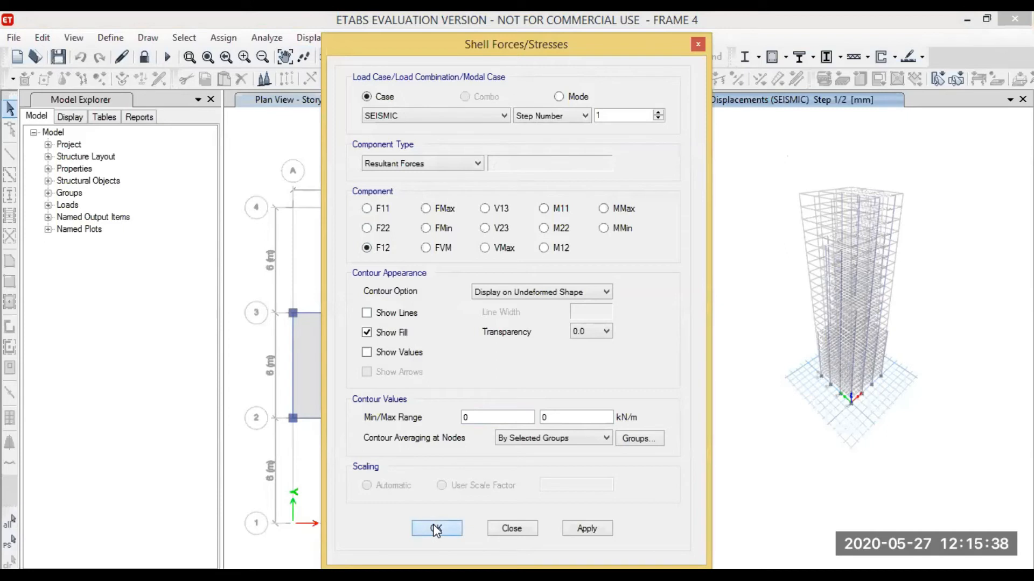
{"action": "left_click", "coordinate": [587, 528]}
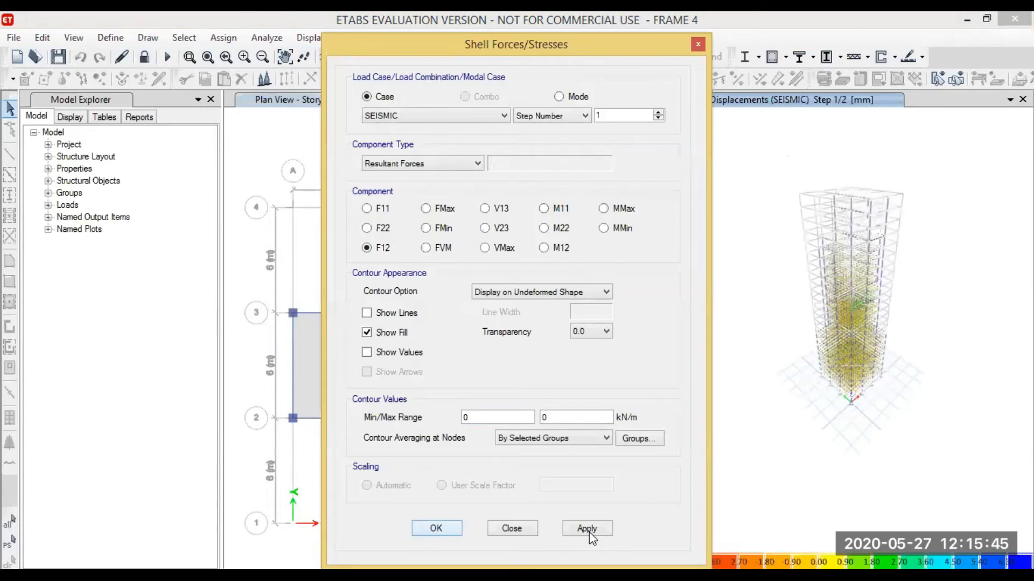
Examine the F12 force contours on the floor slabs throughout the building's height
{"action": "scroll", "coordinate": [862, 261], "scroll_direction": "up", "scroll_amount": 9}
{"action": "scroll", "coordinate": [864, 263], "scroll_direction": "down", "scroll_amount": 2}
{"action": "scroll", "coordinate": [849, 329], "scroll_direction": "down", "scroll_amount": 8}
{"action": "scroll", "coordinate": [808, 369], "scroll_direction": "up", "scroll_amount": 10}
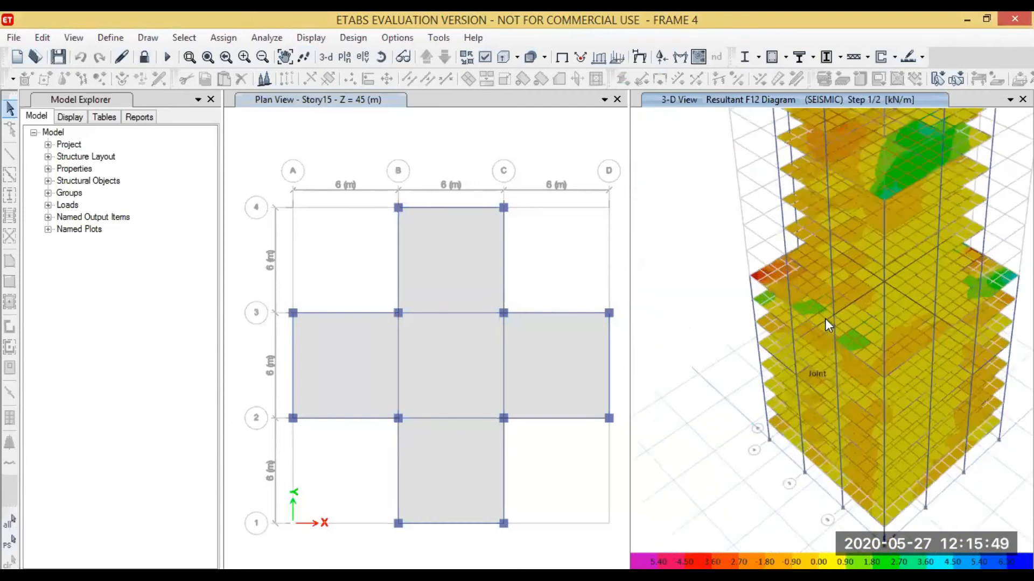
{"action": "scroll", "coordinate": [744, 363], "scroll_direction": "down", "scroll_amount": 6}
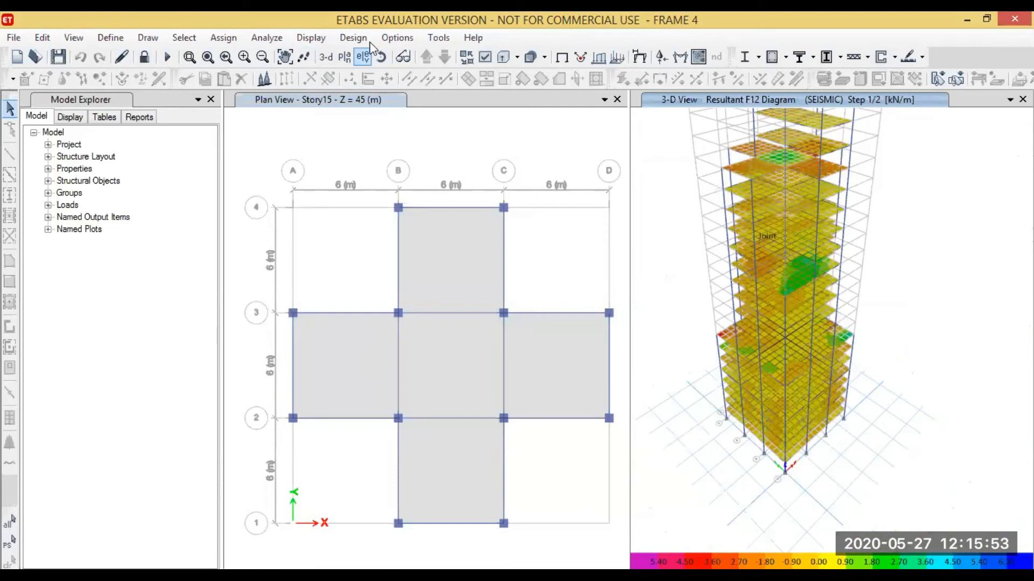
{"action": "left_click", "coordinate": [316, 40]}
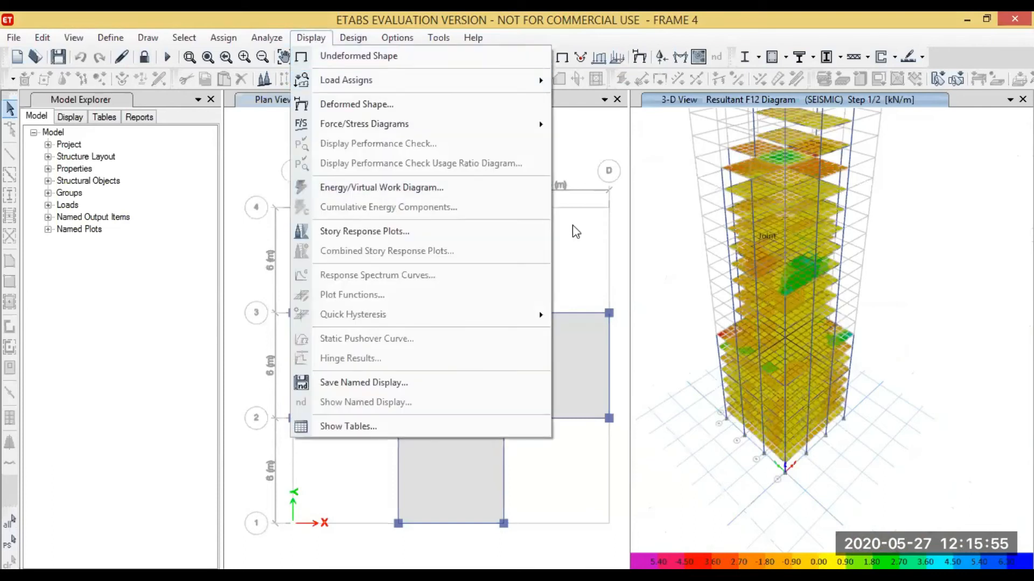
{"action": "left_click", "coordinate": [652, 176]}
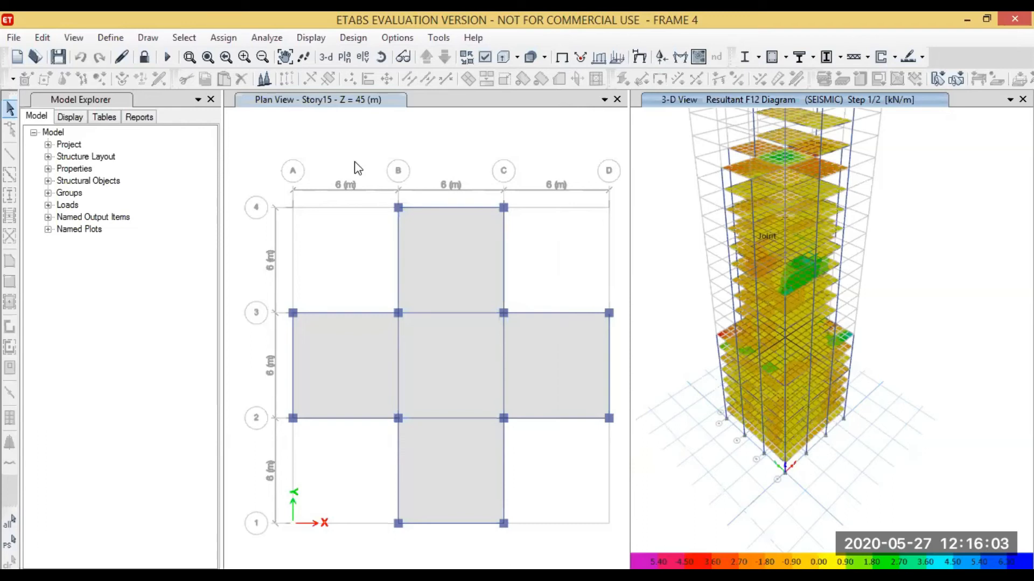
Set the design code in the concrete frame design preferences to IS 456:2000
{"action": "left_click", "coordinate": [349, 39]}
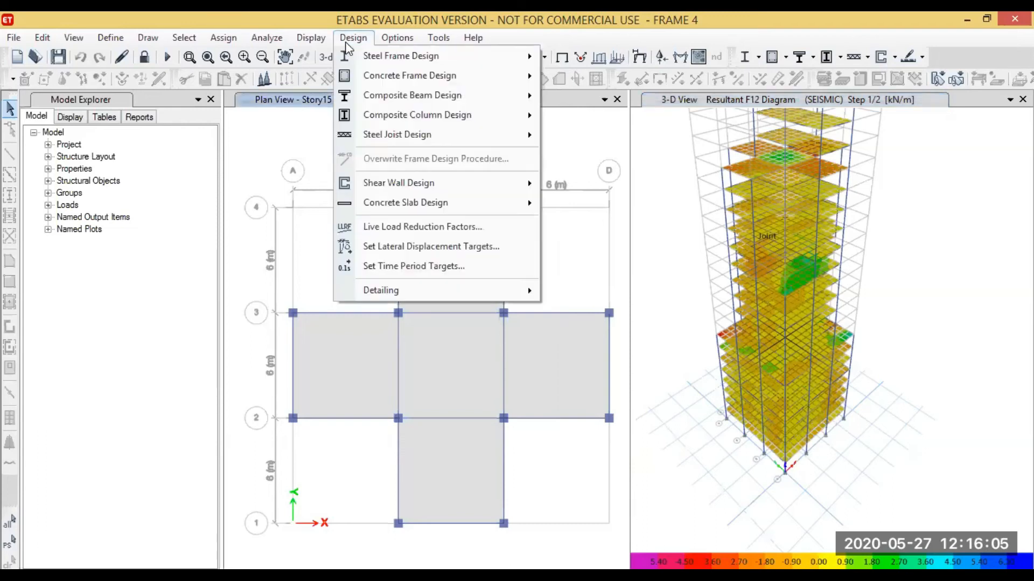
{"action": "mouse_move", "coordinate": [403, 78]}
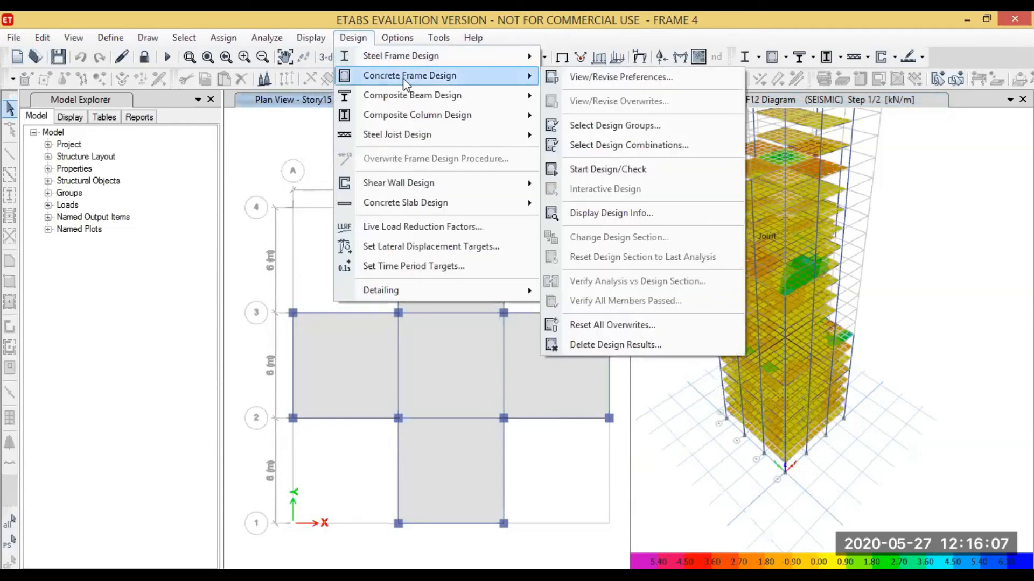
{"action": "left_click", "coordinate": [606, 84]}
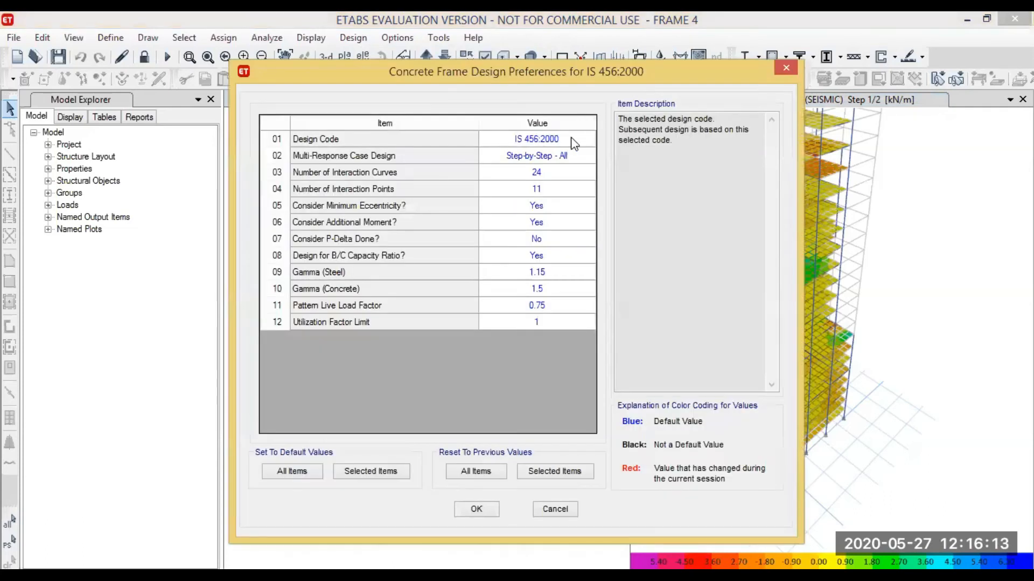
{"action": "left_click", "coordinate": [574, 141]}
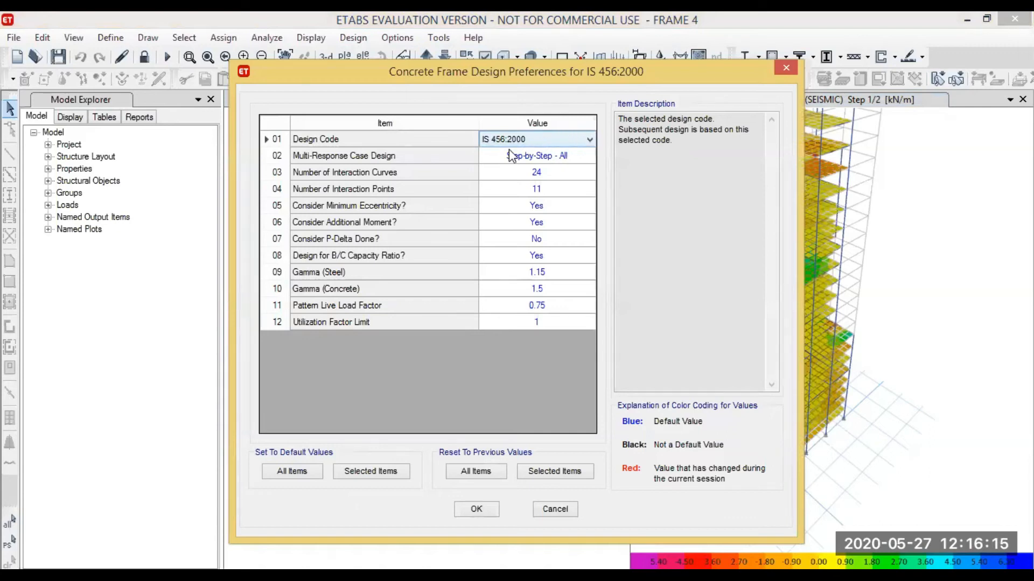
{"action": "left_click", "coordinate": [584, 142]}
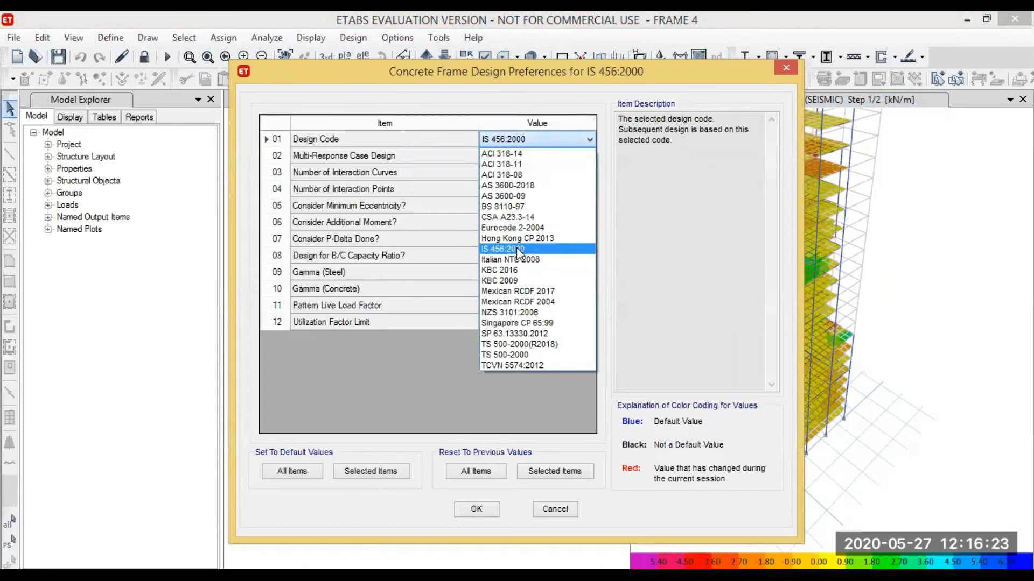
{"action": "left_click", "coordinate": [515, 249]}
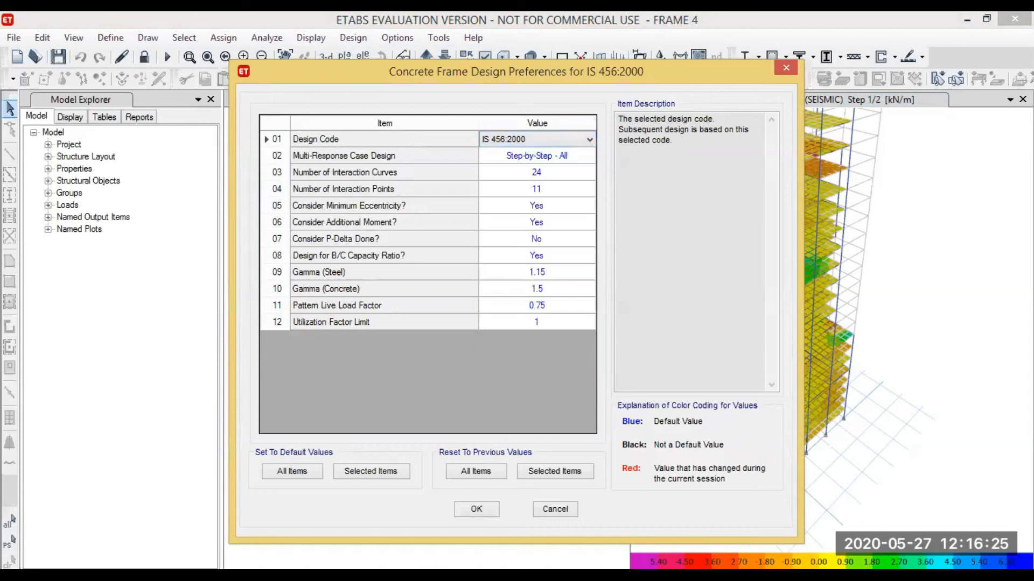
{"action": "left_click", "coordinate": [471, 513]}
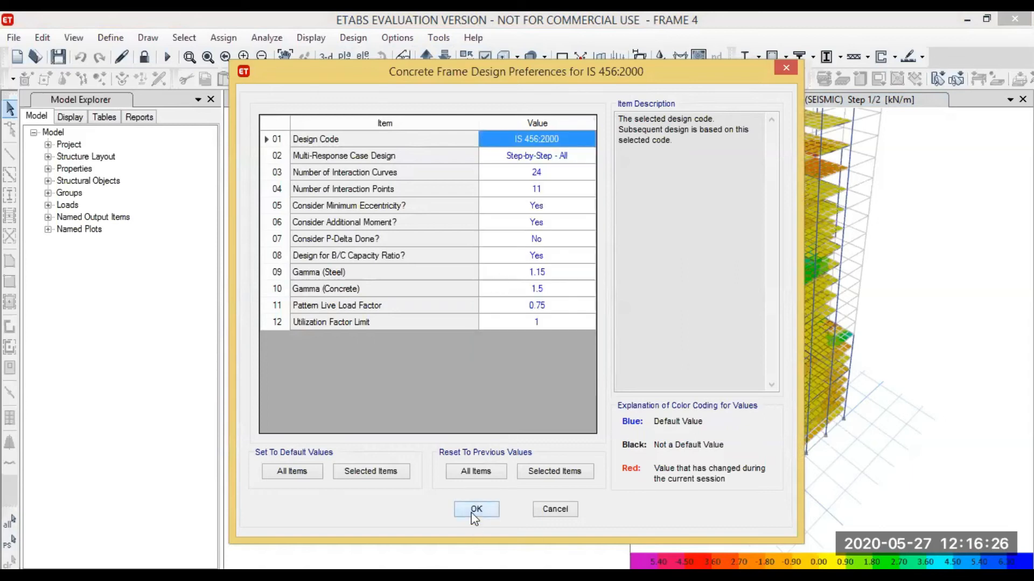
{"action": "left_click", "coordinate": [499, 511]}
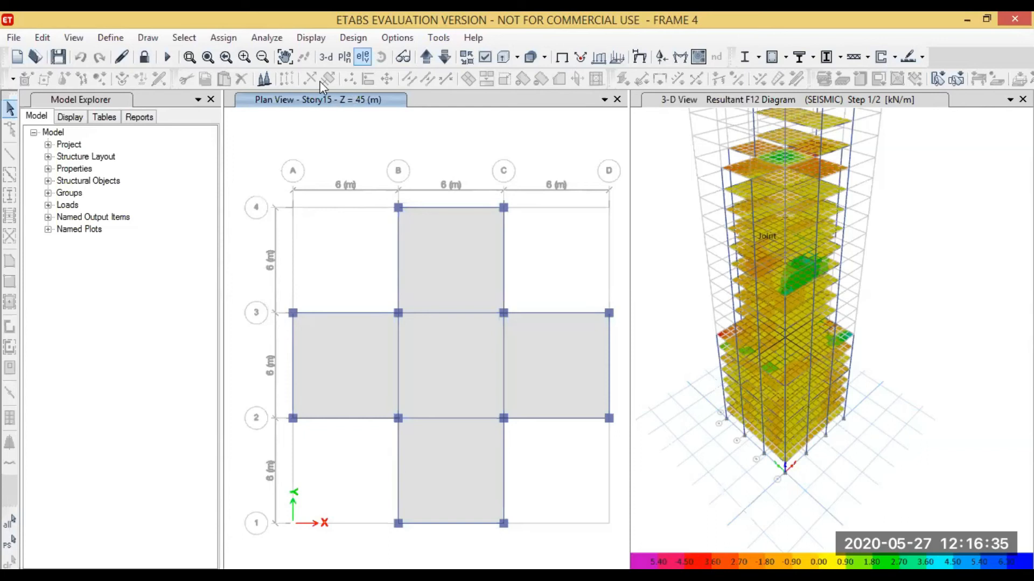
Run the concrete frame design check for the building, accepting that load combinations without results are ignored
{"action": "left_click", "coordinate": [354, 38]}
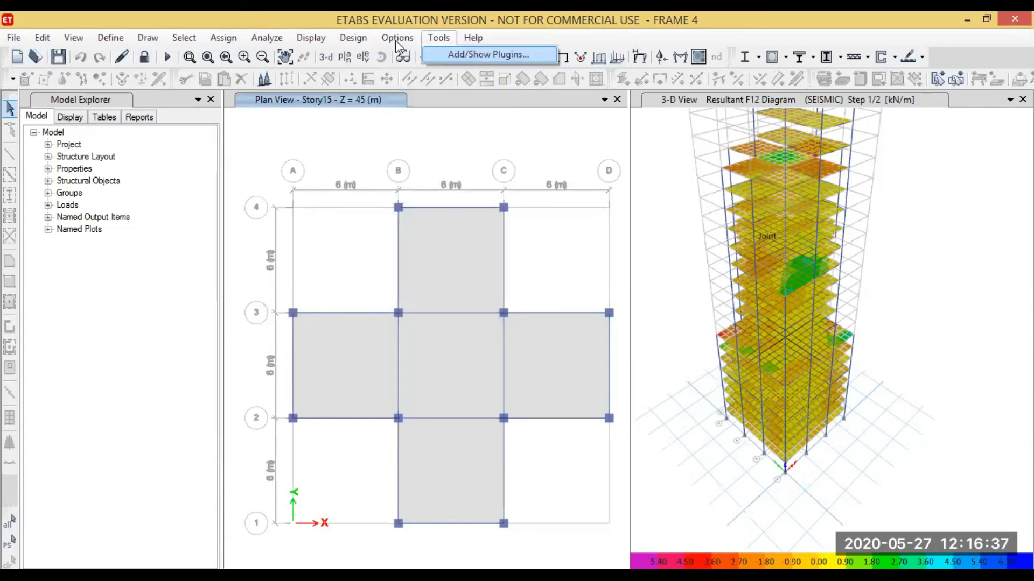
{"action": "mouse_move", "coordinate": [405, 78]}
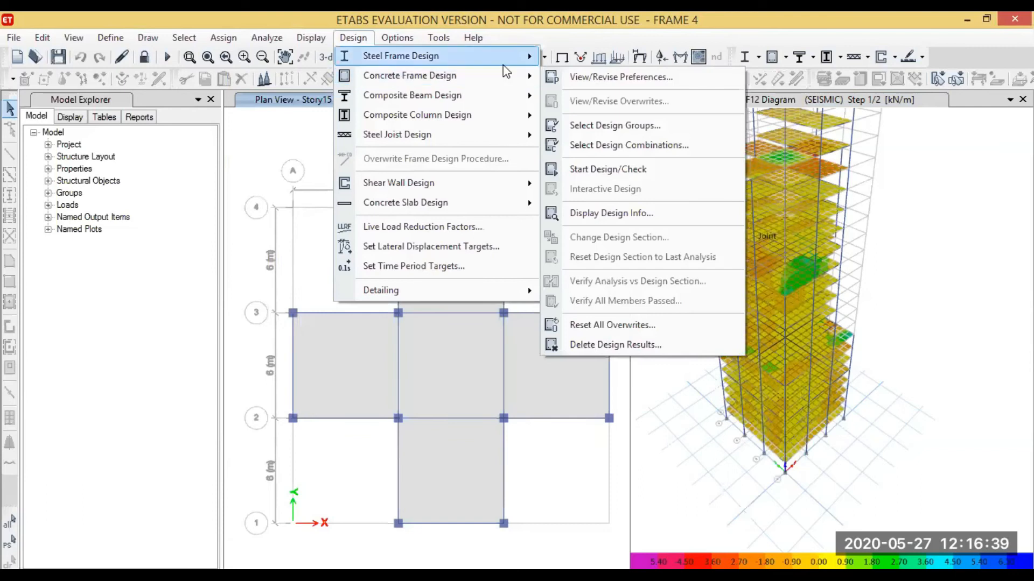
{"action": "left_click", "coordinate": [597, 170]}
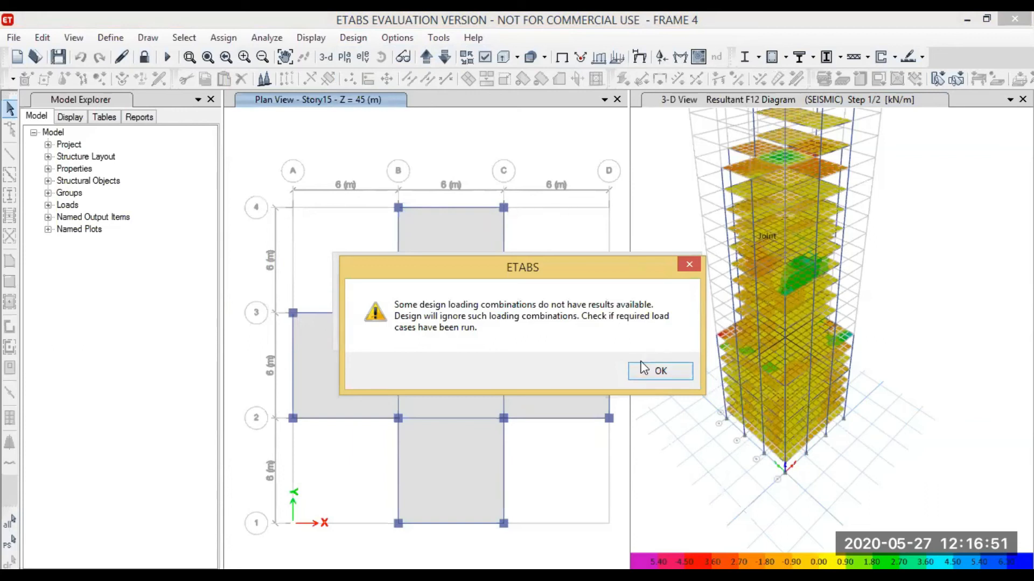
{"action": "left_click", "coordinate": [652, 372]}
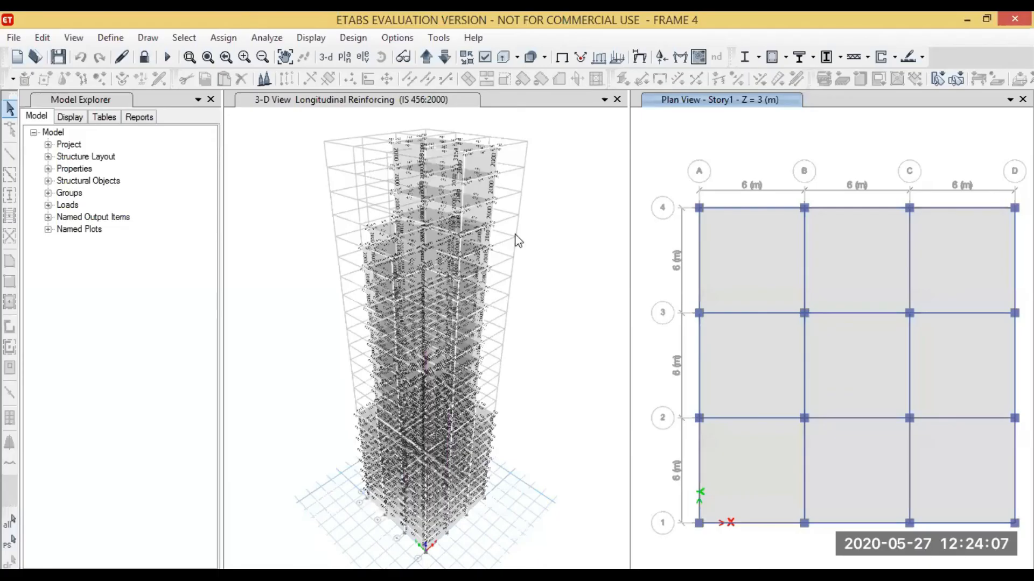
Inspect the longitudinal reinforcing in the 3-D view and verify whether all concrete frame members passed the design check
{"action": "scroll", "coordinate": [402, 263], "scroll_direction": "up", "scroll_amount": 2}
{"action": "scroll", "coordinate": [409, 309], "scroll_direction": "down", "scroll_amount": 4}
{"action": "scroll", "coordinate": [399, 262], "scroll_direction": "up", "scroll_amount": 3}
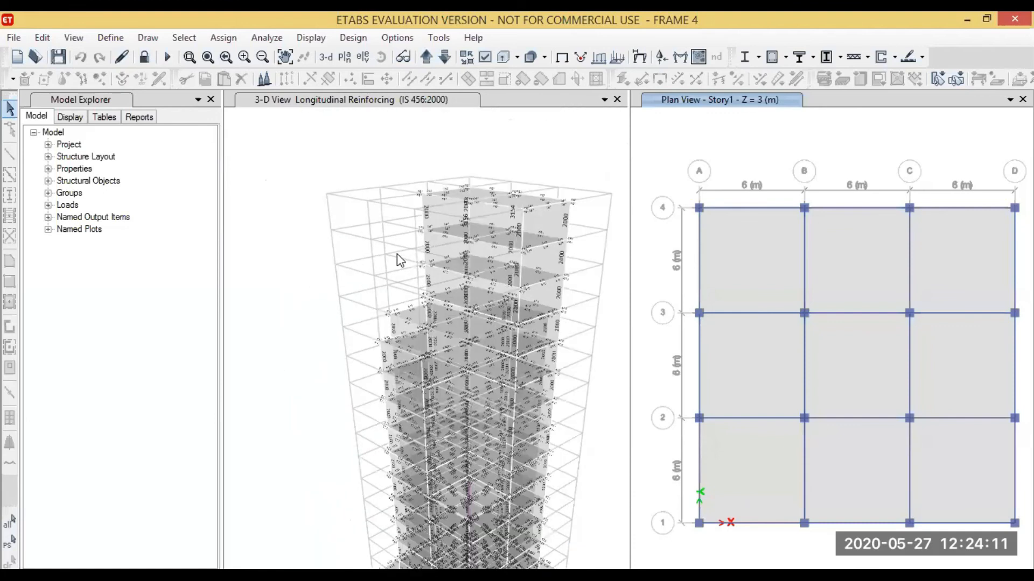
{"action": "left_click", "coordinate": [352, 39]}
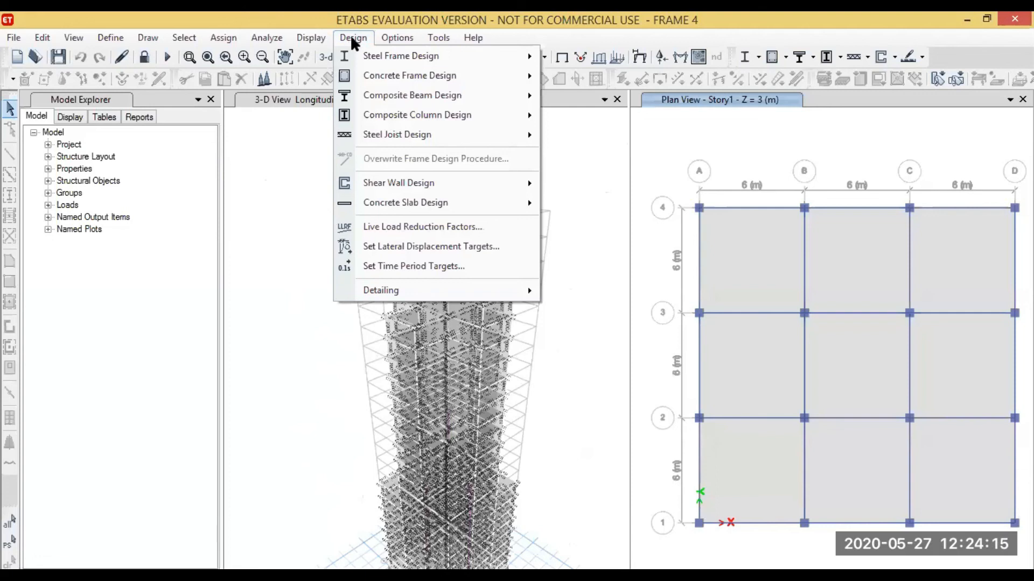
{"action": "mouse_move", "coordinate": [380, 75]}
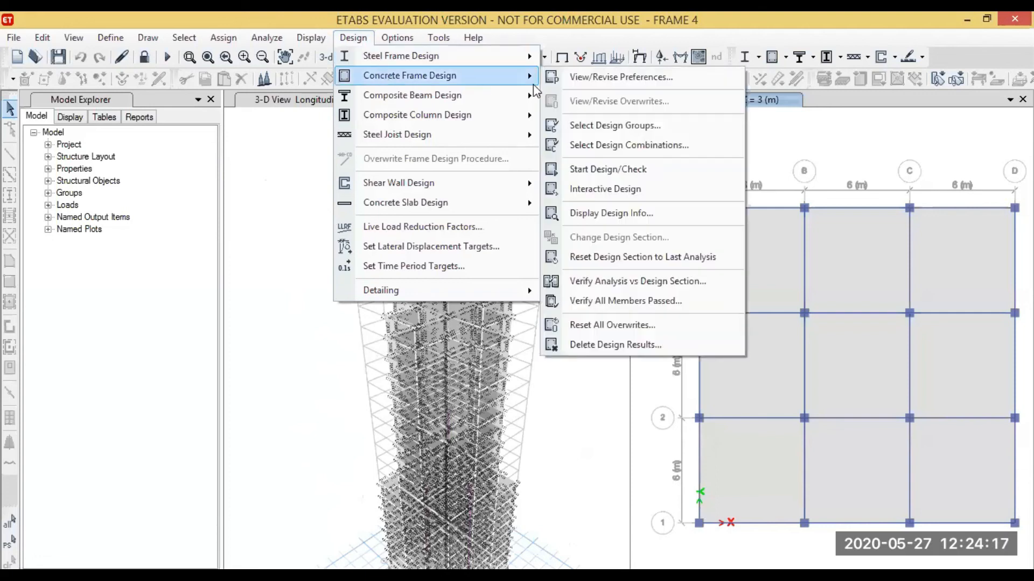
{"action": "left_click", "coordinate": [610, 306]}
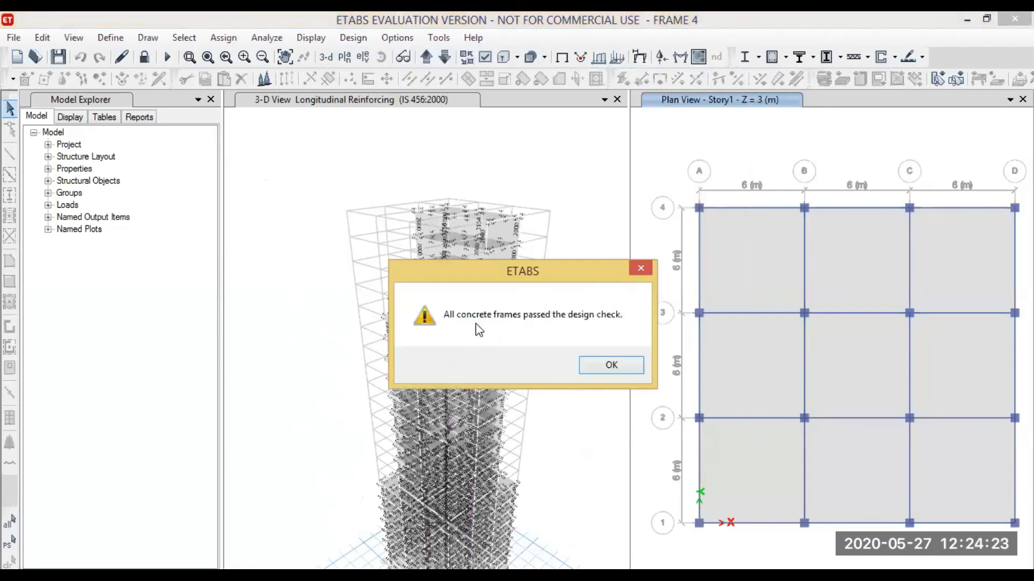
{"action": "left_click", "coordinate": [612, 366]}
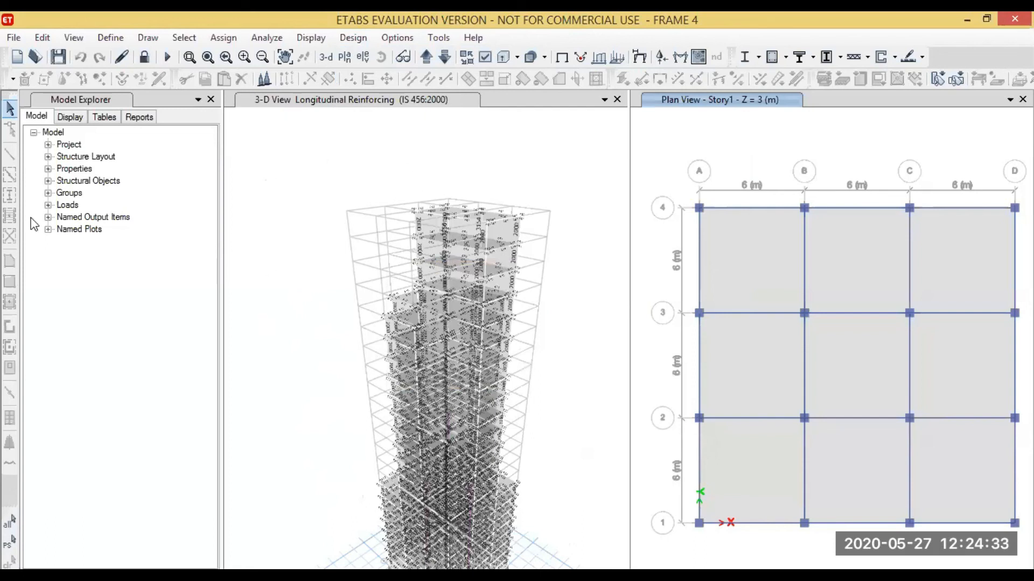
Generate the Summary Report for the model and look through its pages
{"action": "left_click", "coordinate": [143, 118]}
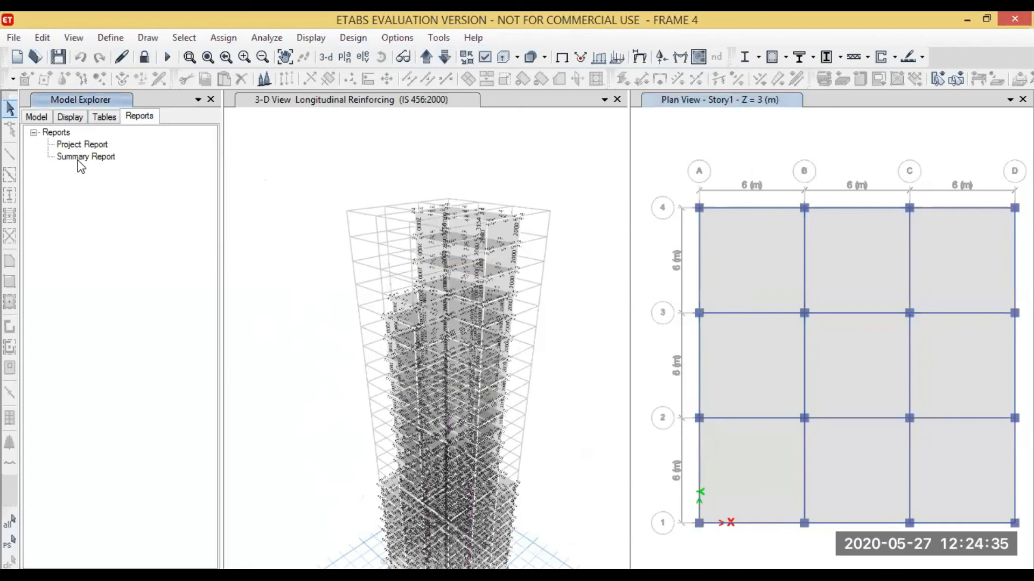
{"action": "left_click", "coordinate": [79, 162]}
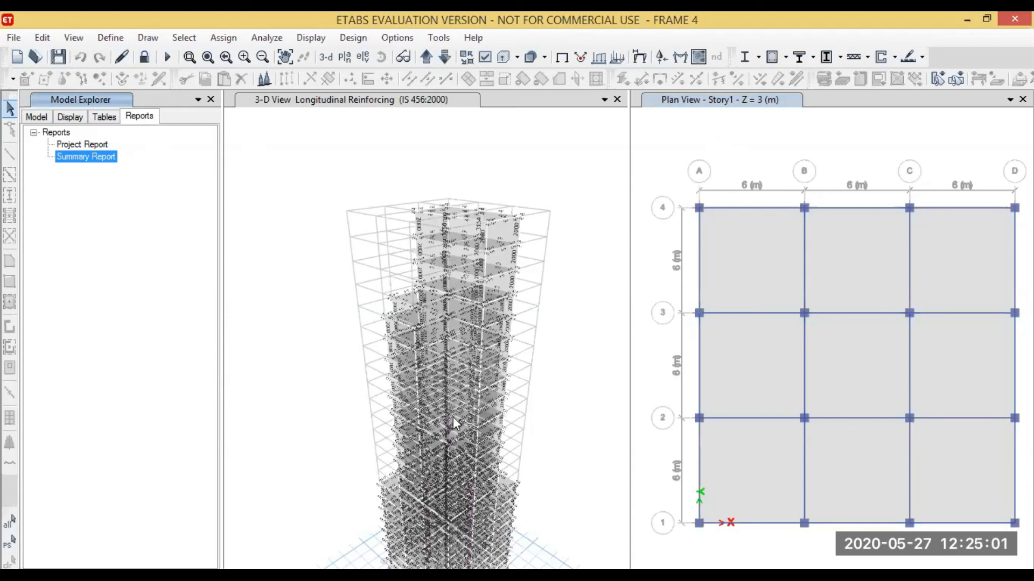
{"action": "scroll", "coordinate": [379, 226], "scroll_direction": "down", "scroll_amount": 4}
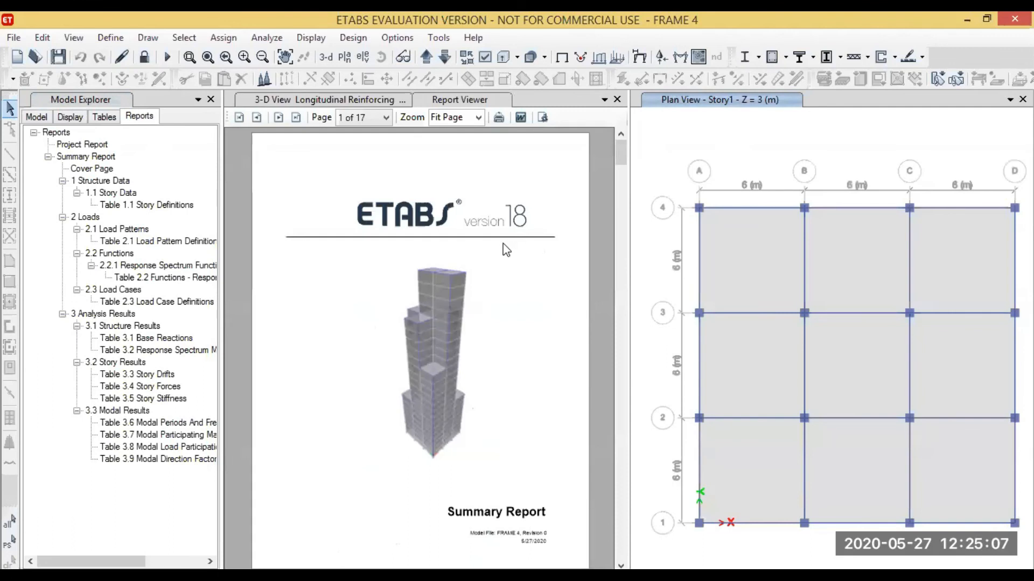
{"action": "left_click_drag", "start_coordinate": [621, 154], "coordinate": [620, 326]}
{"action": "left_click_drag", "start_coordinate": [647, 217], "coordinate": [625, 151]}
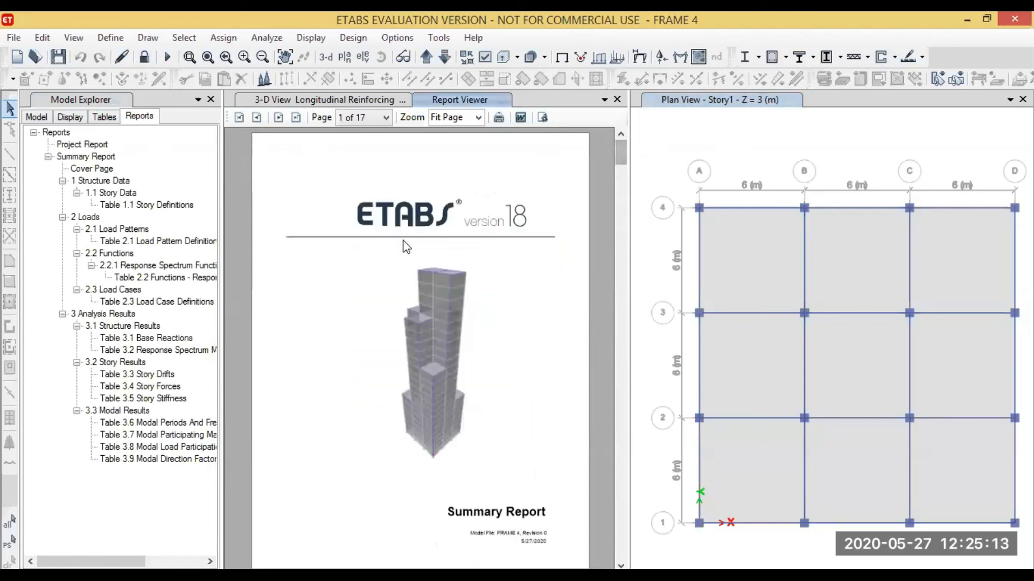